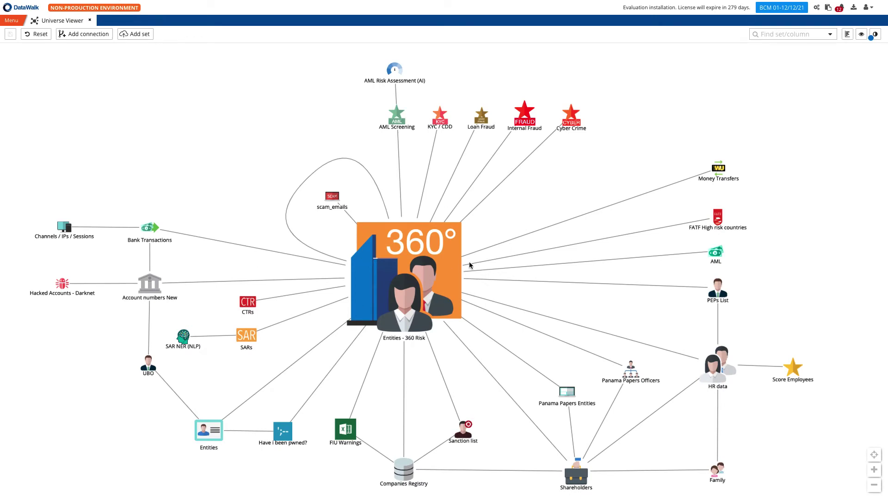
- Open the Entities - 360 Risk set as a table
click(874, 34)
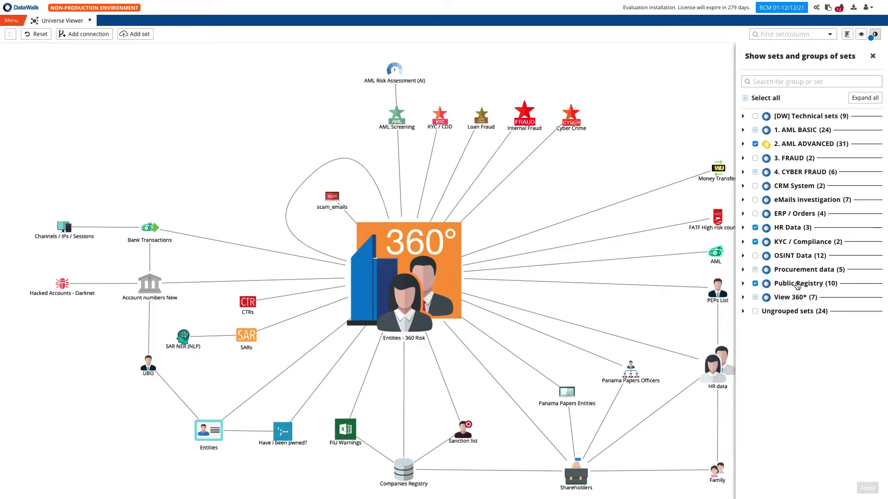
click(872, 57)
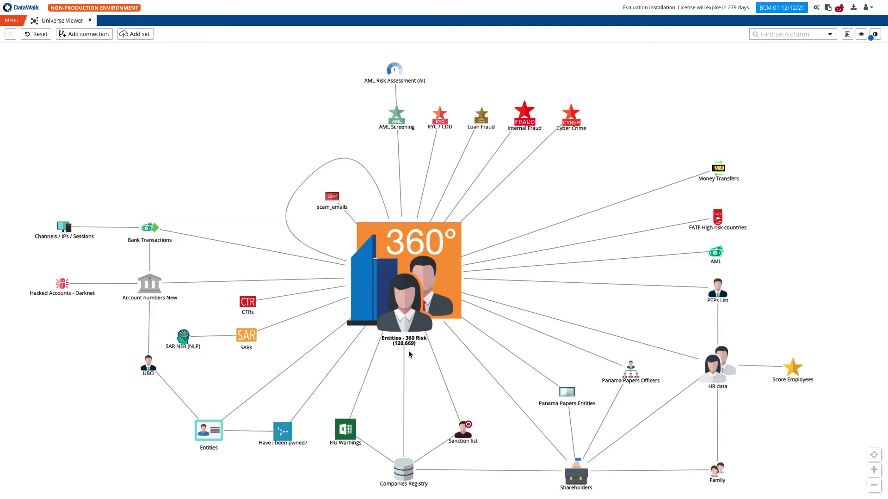
mouse_move(403, 417)
right_click(403, 282)
click(420, 347)
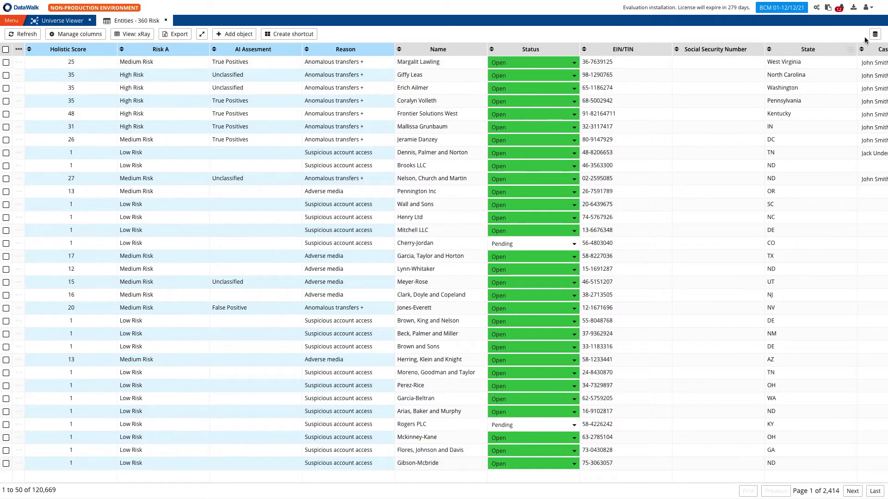
- View the table's Data transformations and Manage columns, closing both without changes
click(875, 35)
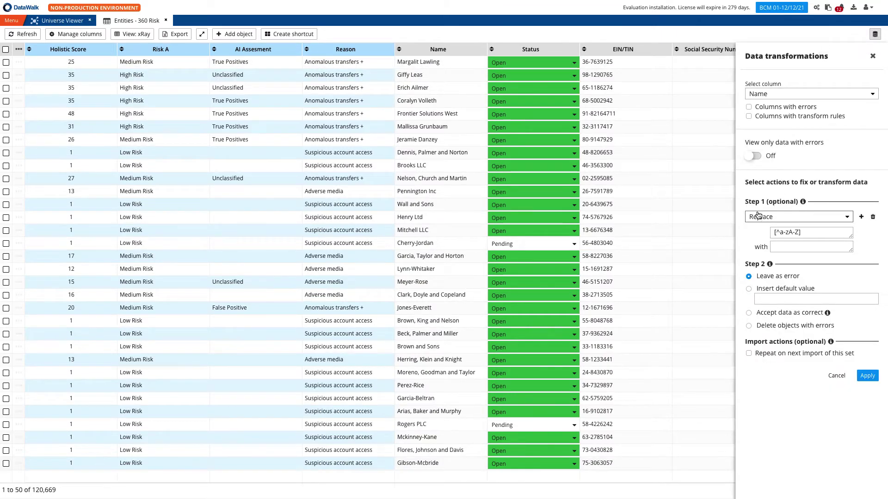
click(873, 56)
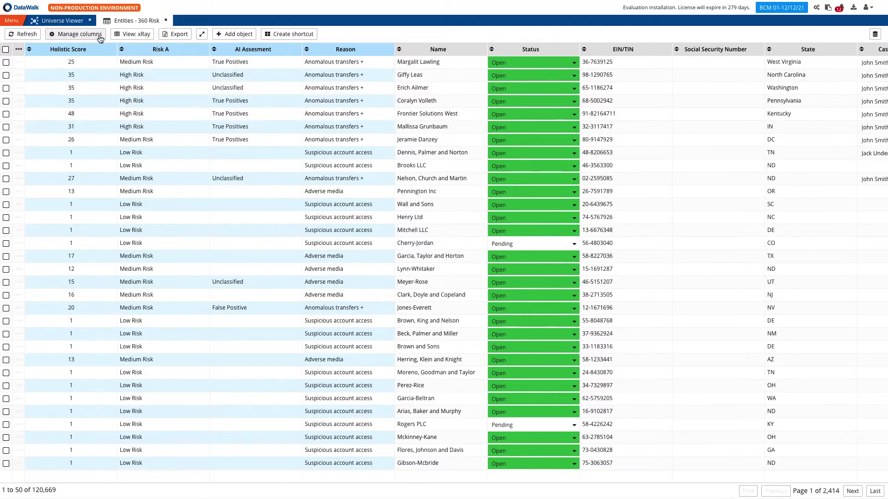
click(100, 36)
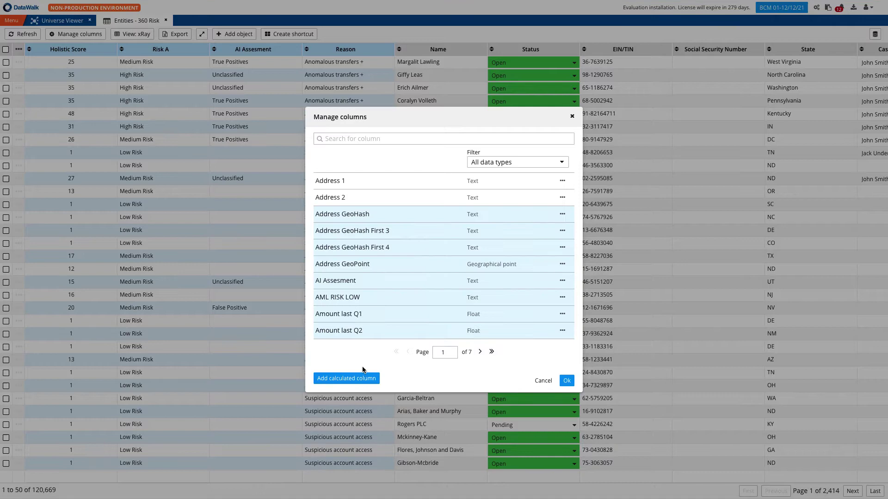
click(543, 381)
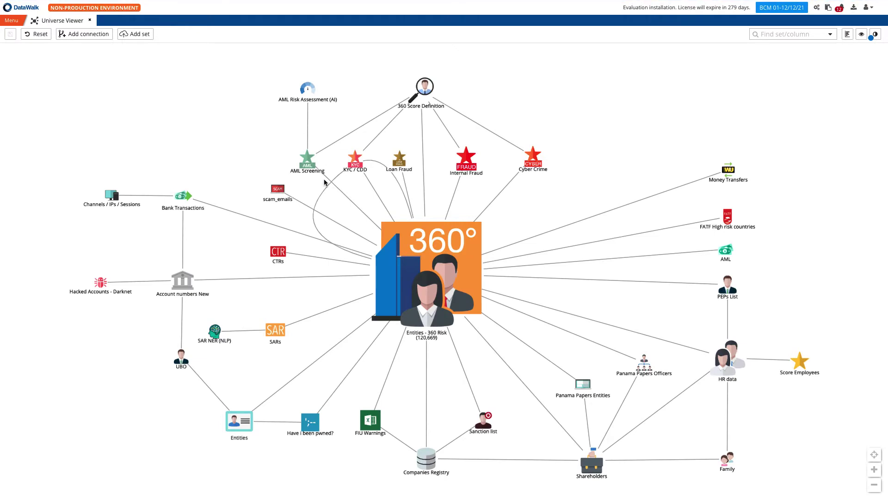
- Inspect the Matches self-connection of Entities - 360 Risk without changing it
click(426, 271)
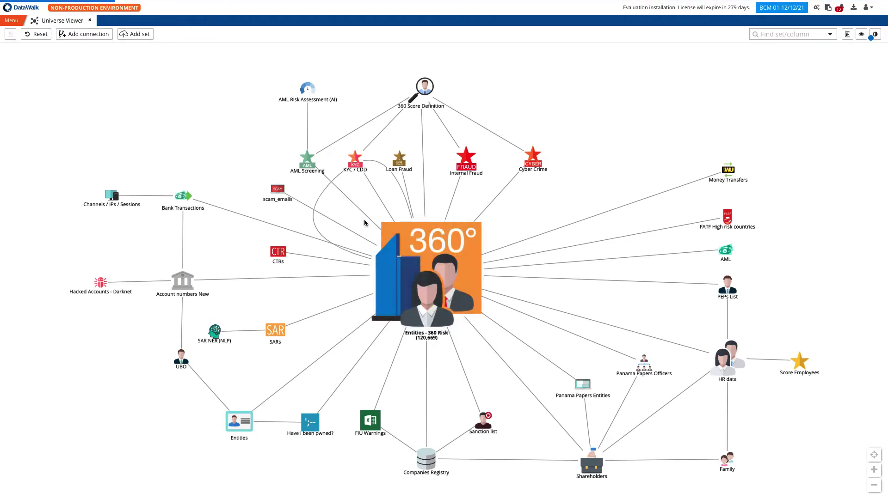
click(323, 190)
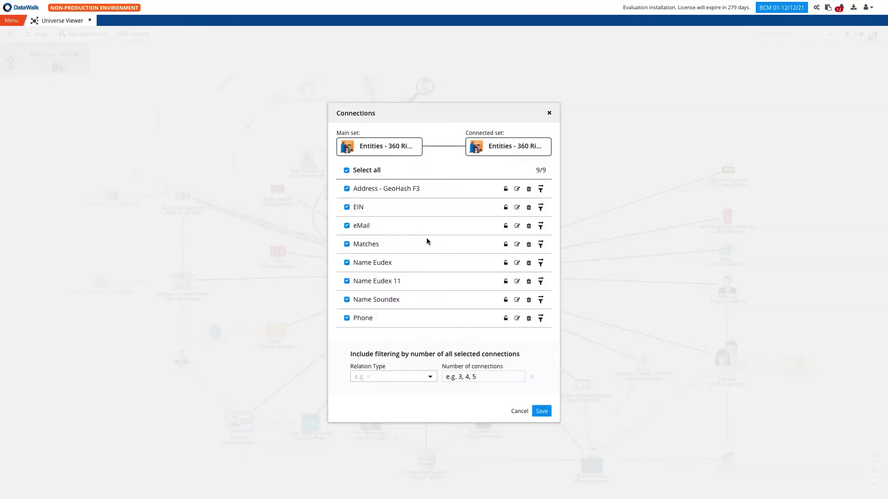
click(518, 245)
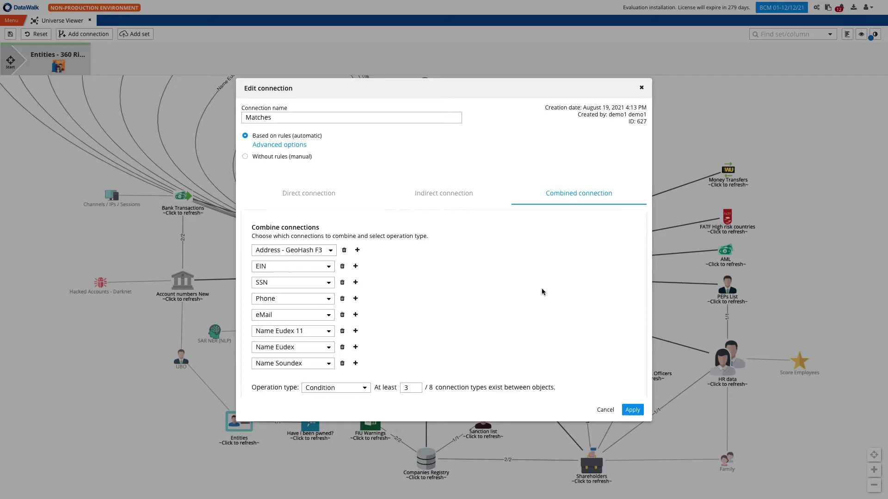
click(641, 87)
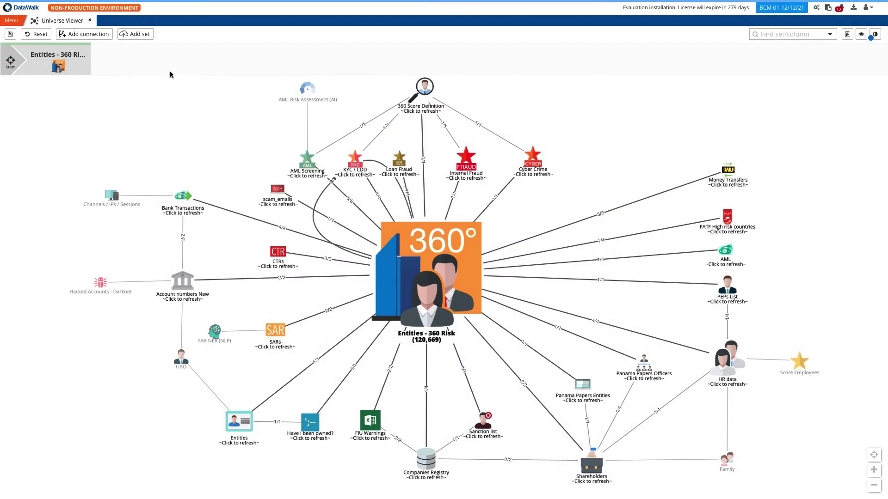
- Reset the current analysis and open the Workspace of searches and alerts
click(36, 34)
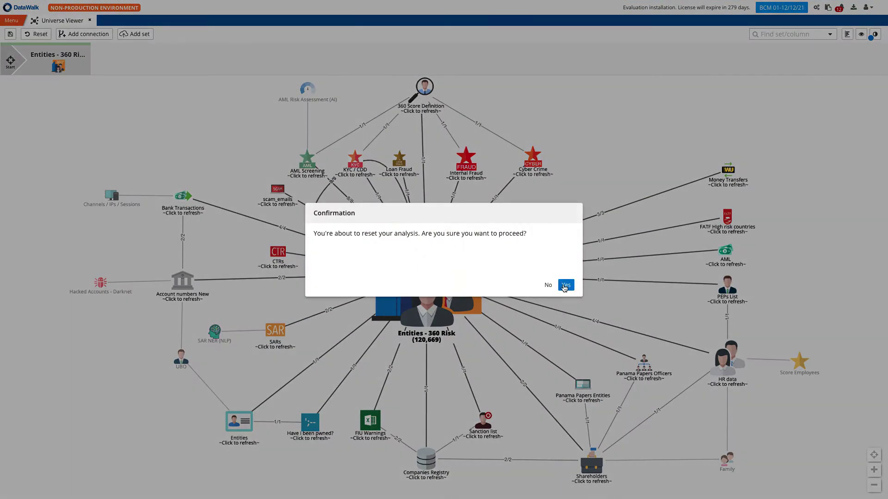
click(566, 285)
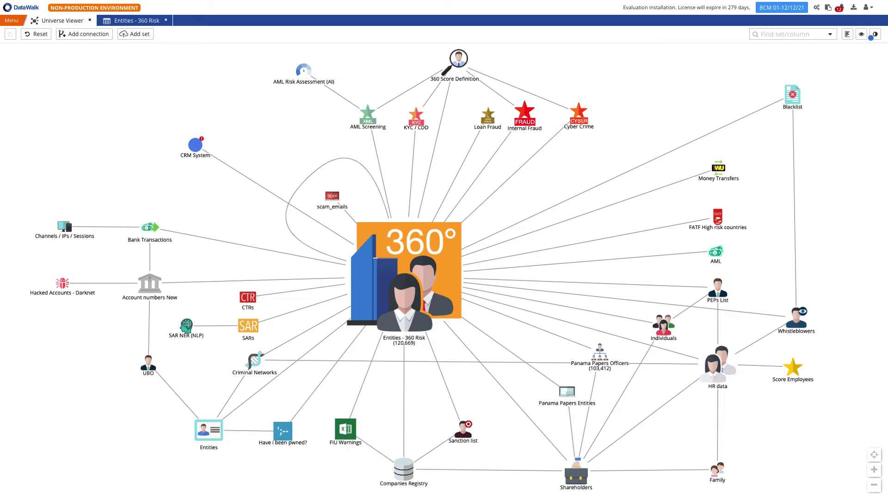
click(12, 20)
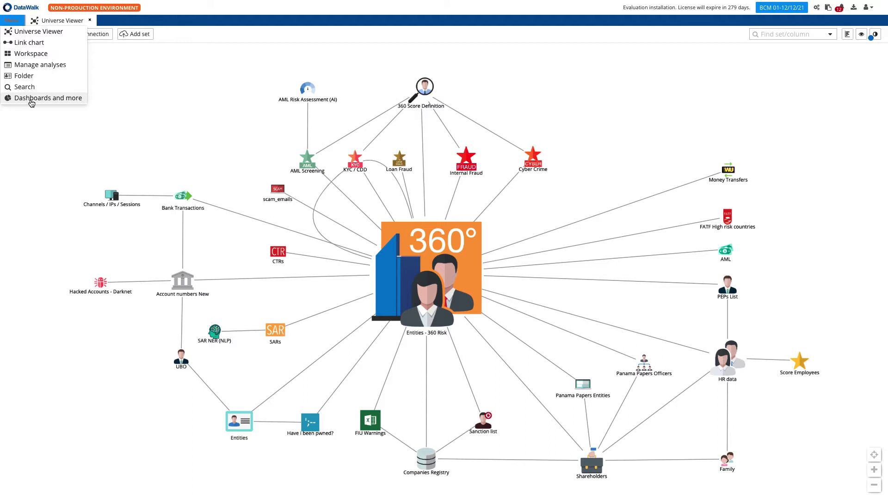
click(185, 111)
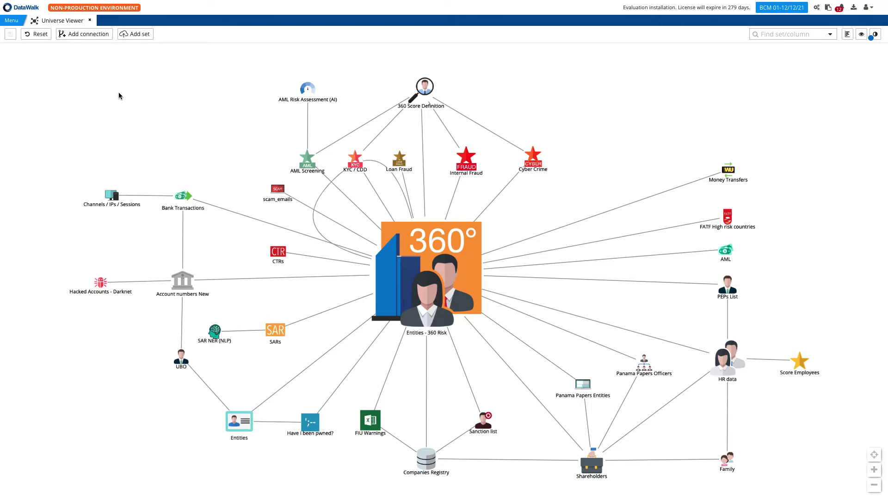
click(14, 22)
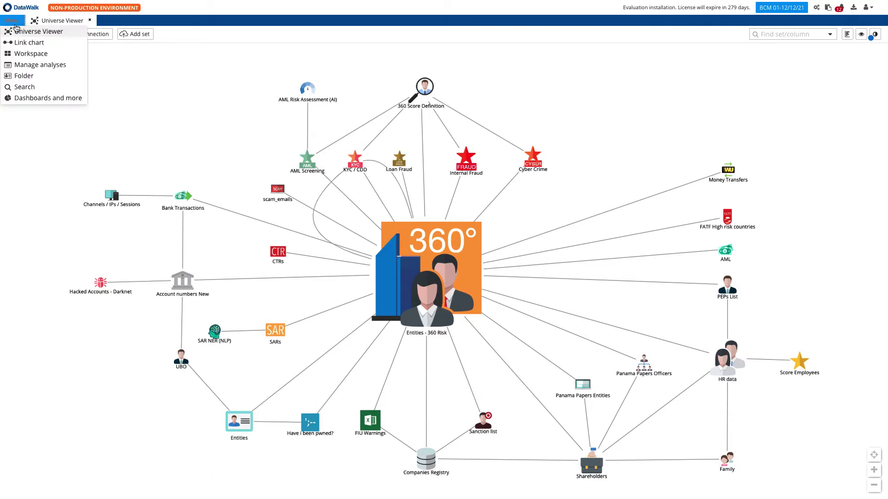
click(36, 53)
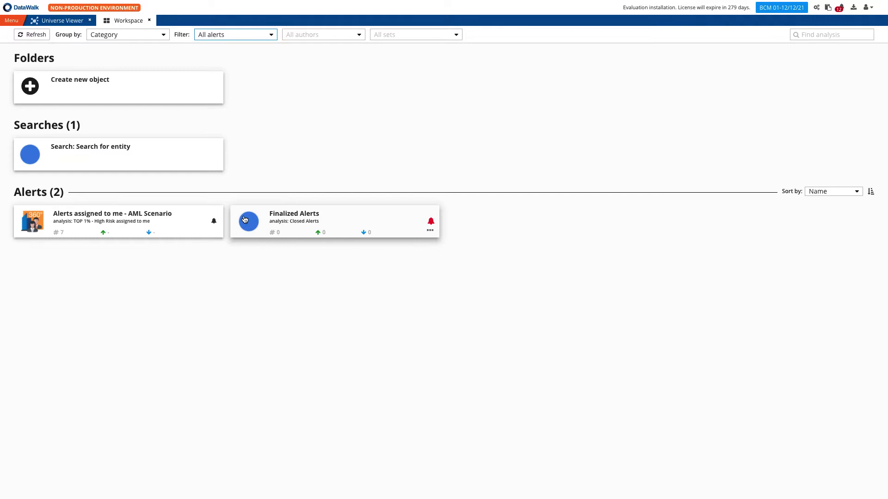
- List the seven Alerts assigned to me - AML Scenario results and open BCM's options
click(182, 224)
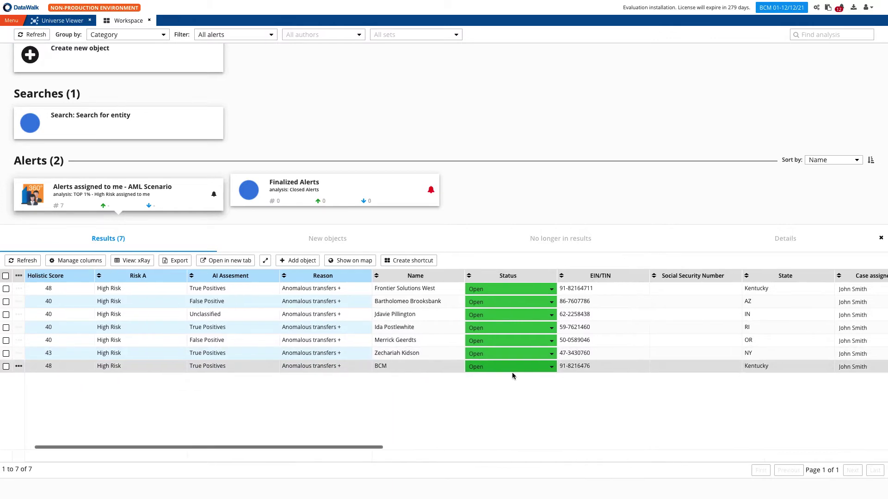
scroll(512, 376, right, 6)
scroll(512, 375, left, 4)
scroll(511, 376, left, 2)
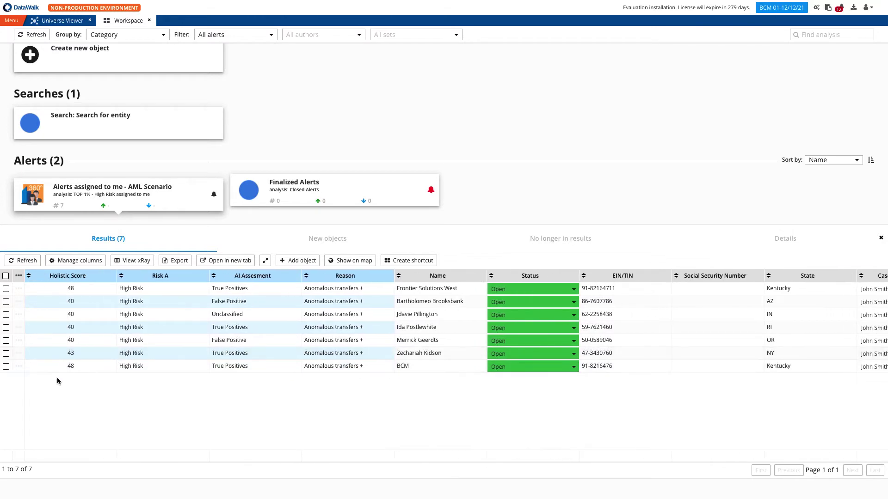
click(19, 367)
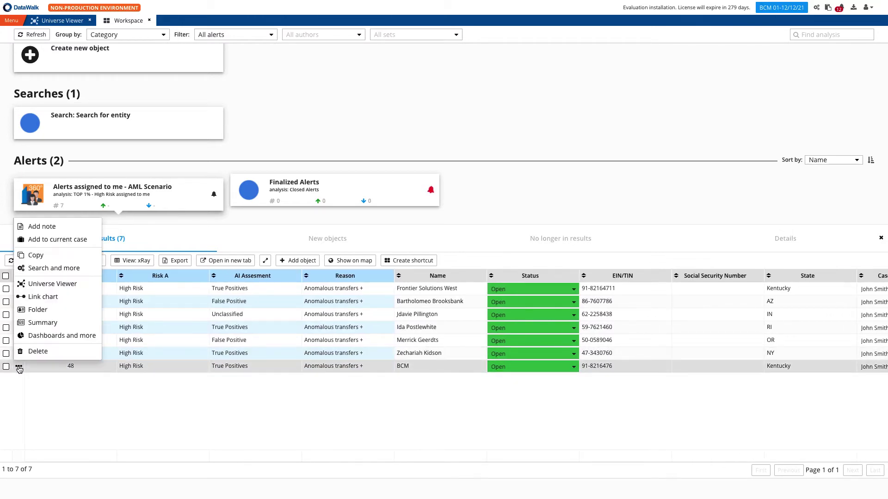
- Open BCM's summary dashboard and scroll down to the SAR.docx report in the SARs panel
click(48, 331)
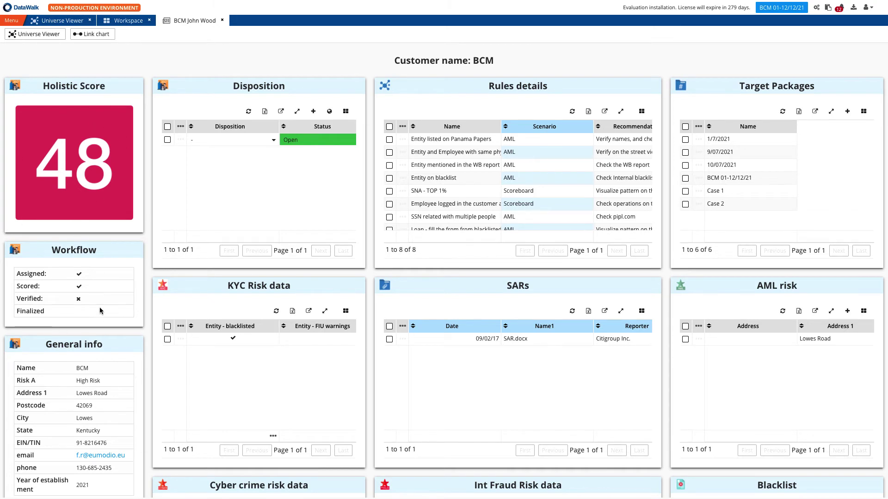
scroll(100, 311, down, 4)
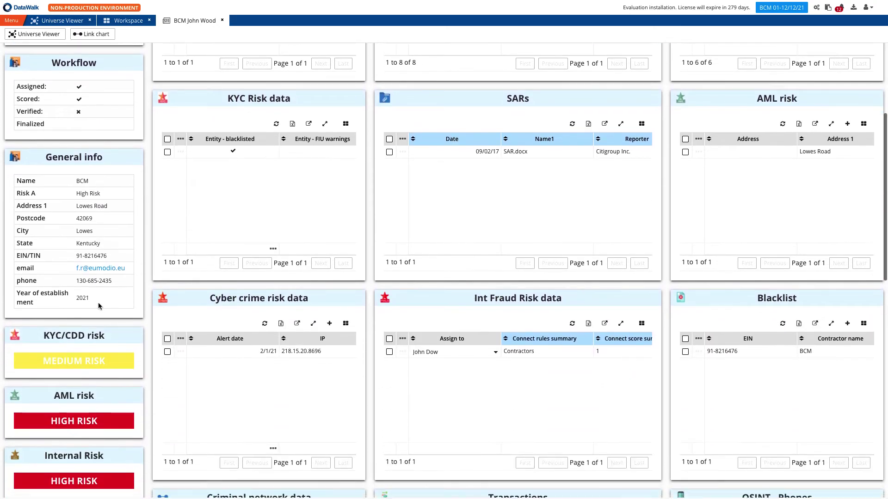
scroll(98, 305, down, 4)
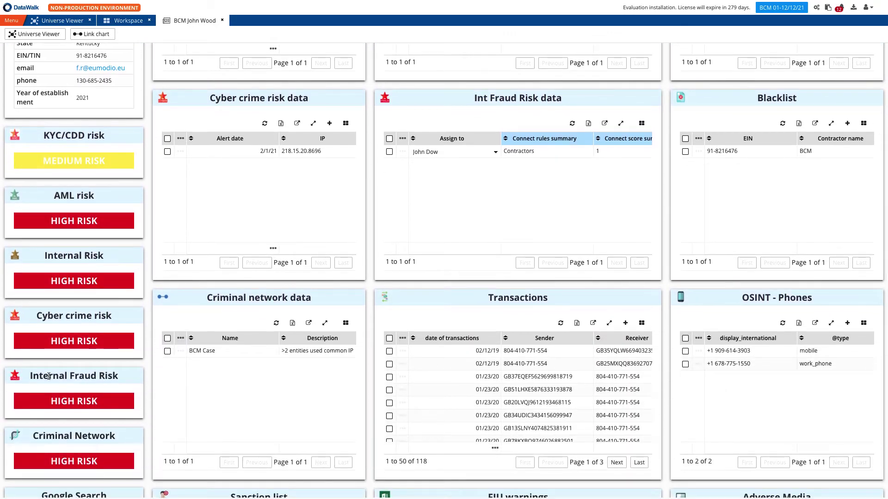
scroll(95, 400, down, 1)
scroll(98, 401, up, 7)
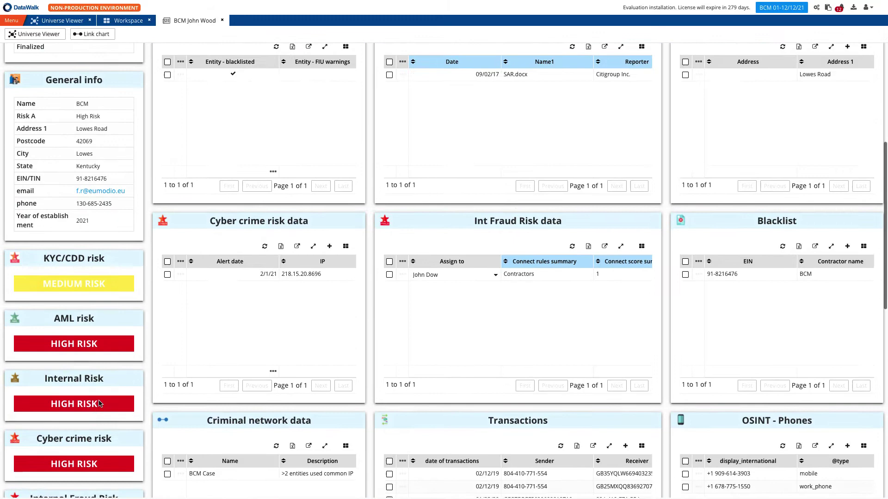
scroll(99, 401, up, 3)
scroll(493, 170, right, 1)
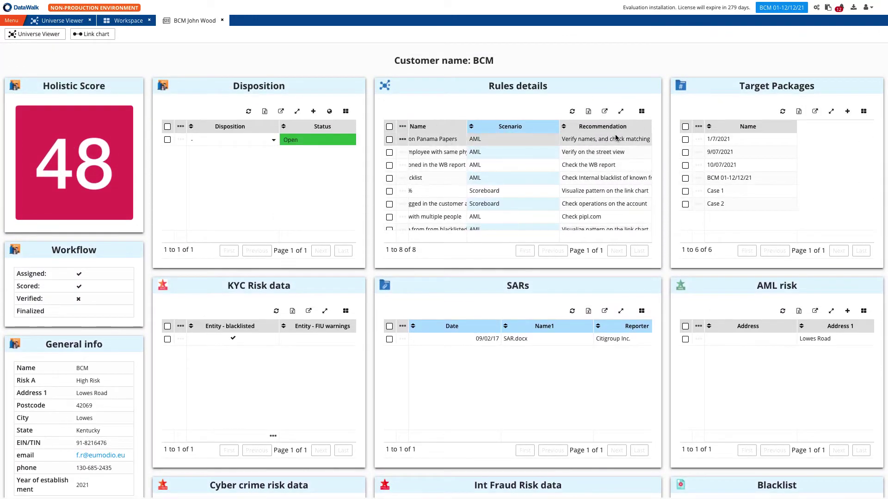
scroll(463, 159, left, 2)
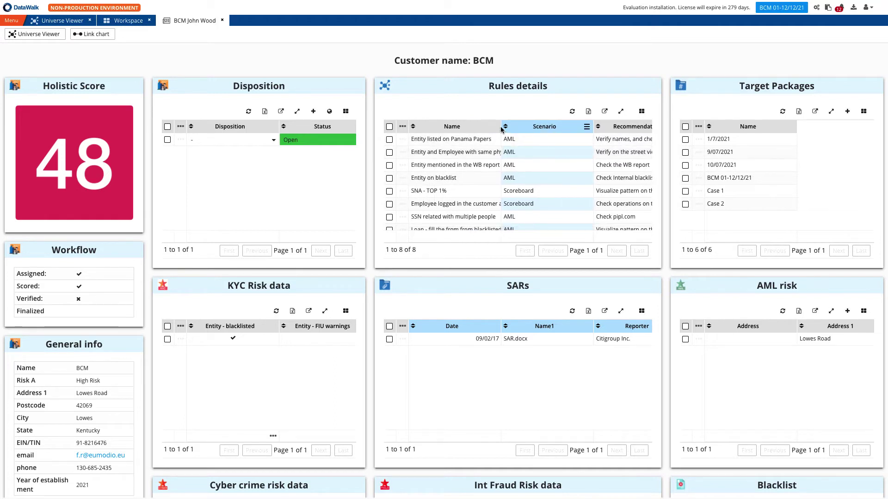
drag(501, 130, 536, 127)
scroll(536, 170, right, 3)
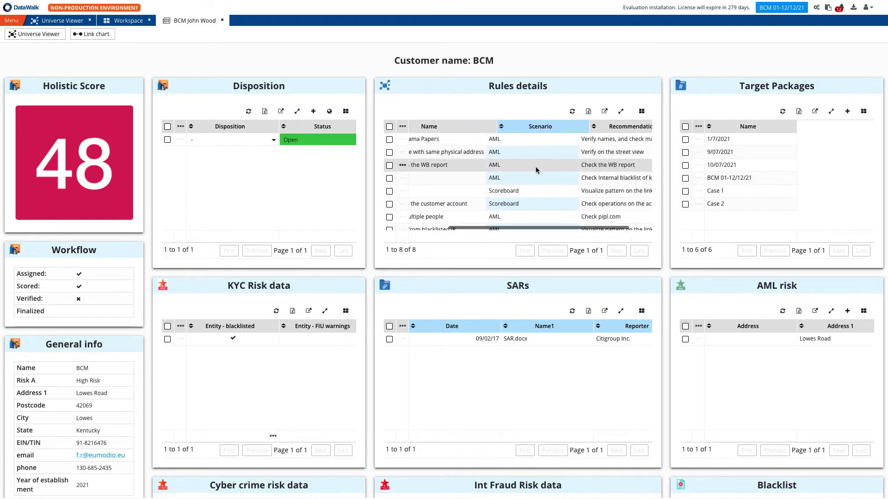
scroll(537, 170, right, 2)
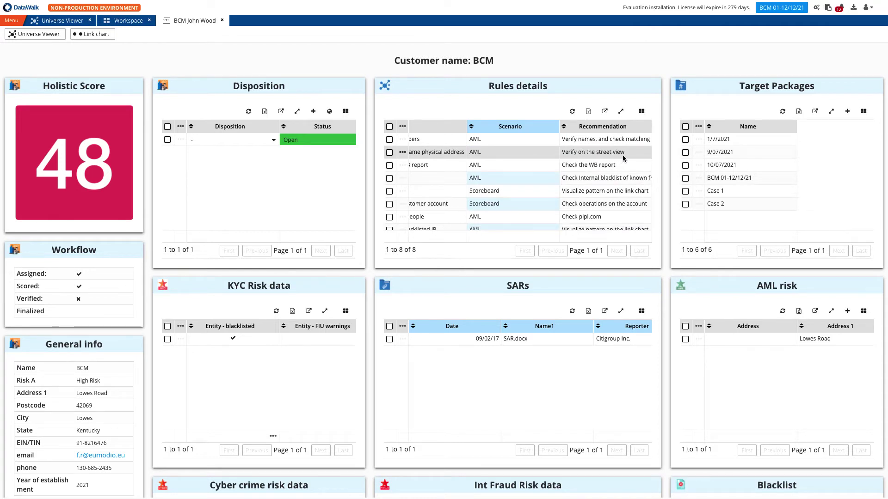
scroll(624, 158, down, 1)
scroll(445, 331, down, 2)
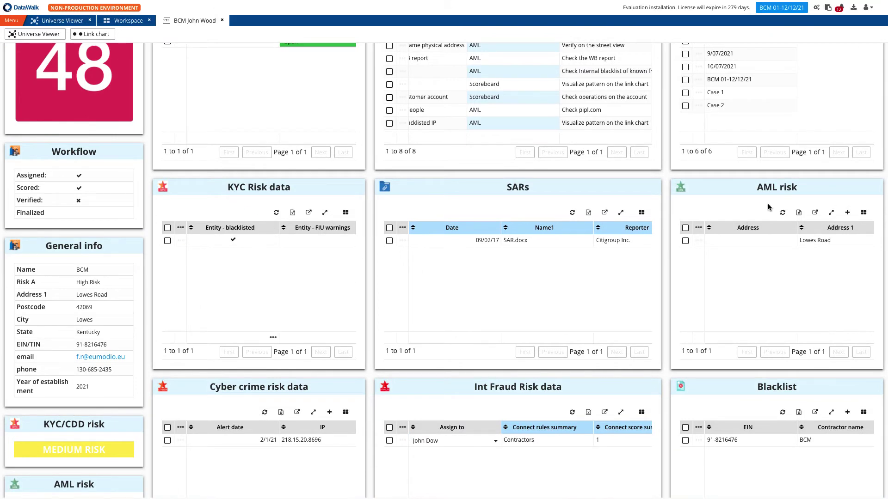
scroll(758, 194, down, 1)
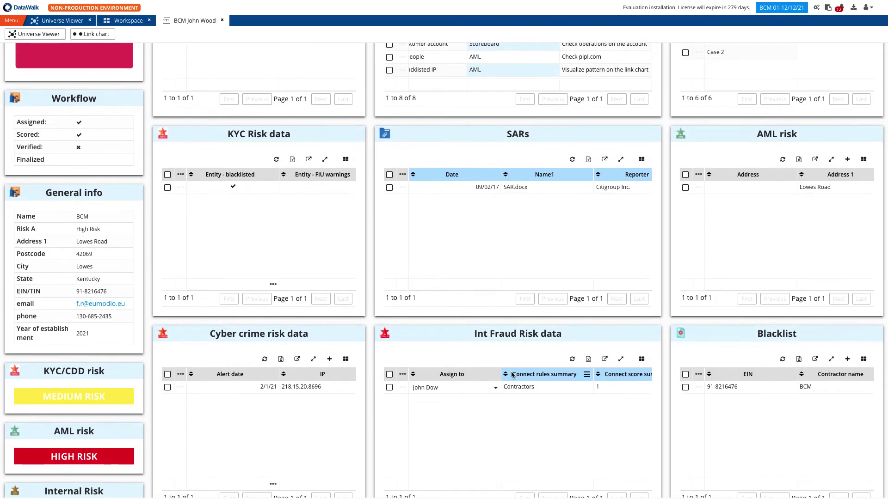
click(402, 188)
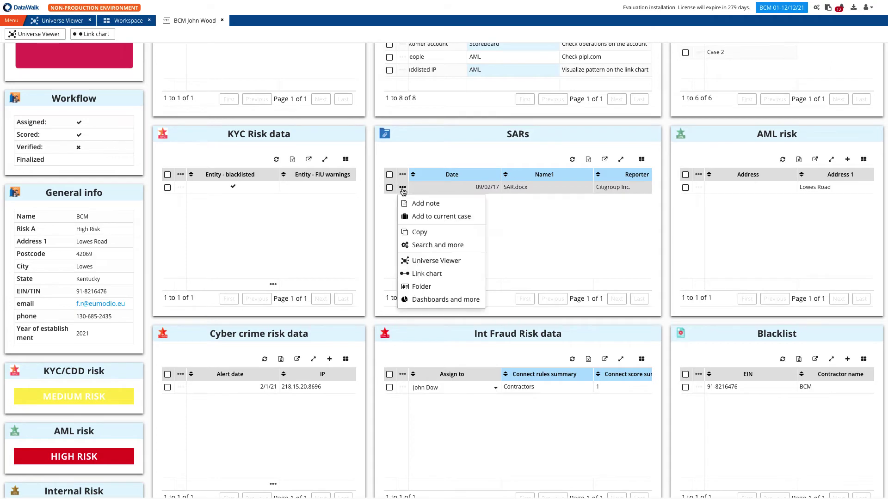
click(421, 288)
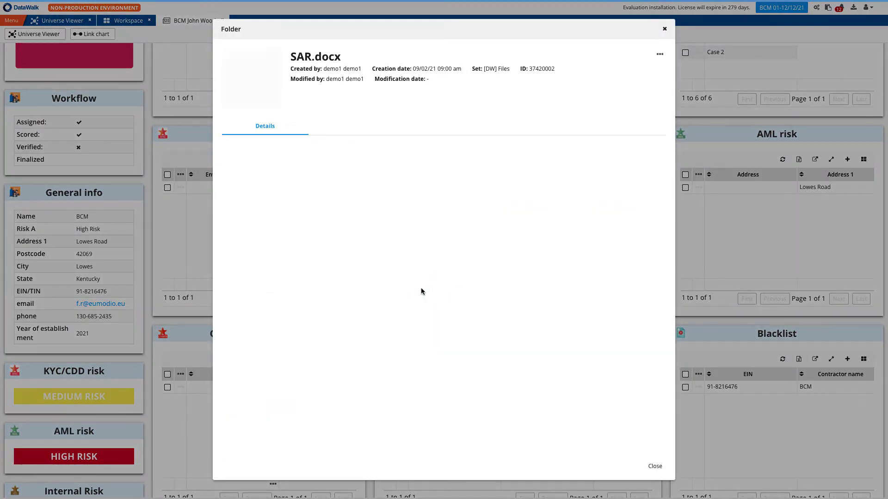
click(616, 124)
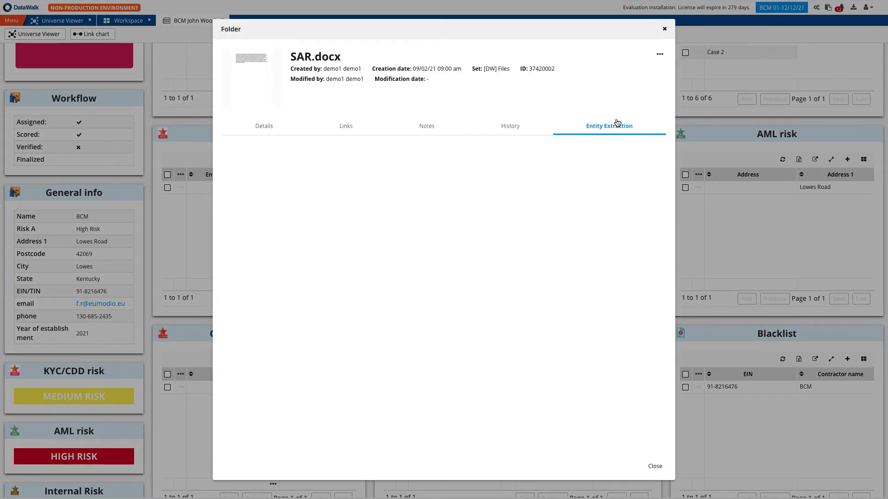
click(664, 29)
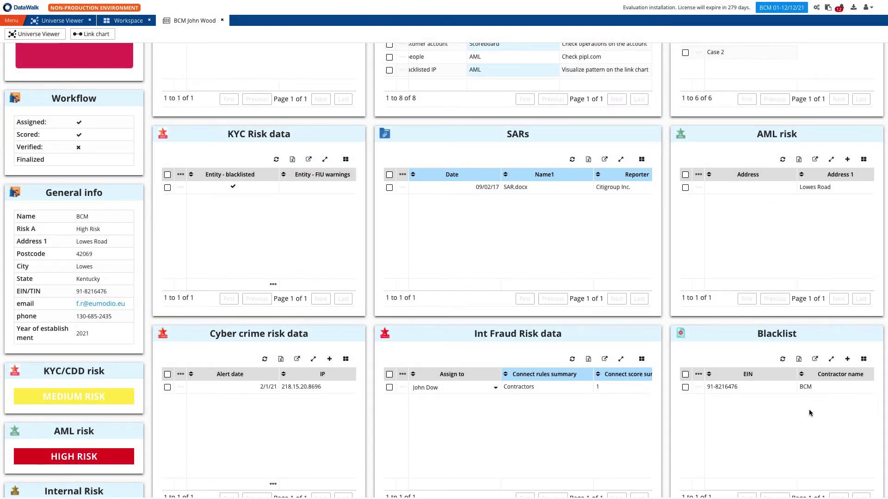
scroll(670, 378, down, 6)
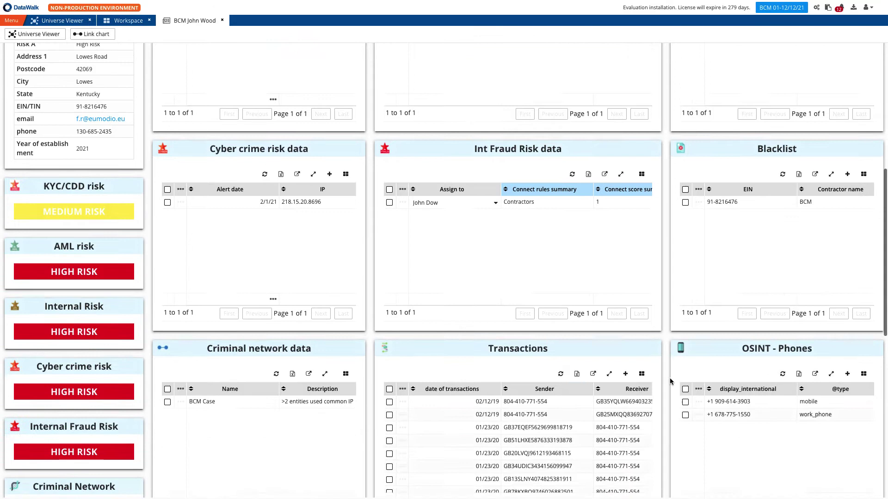
scroll(553, 308, down, 3)
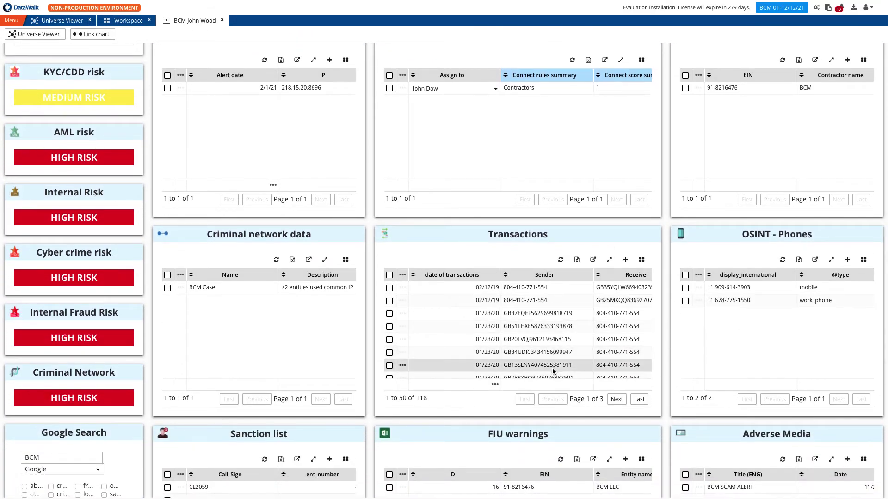
scroll(559, 423, down, 5)
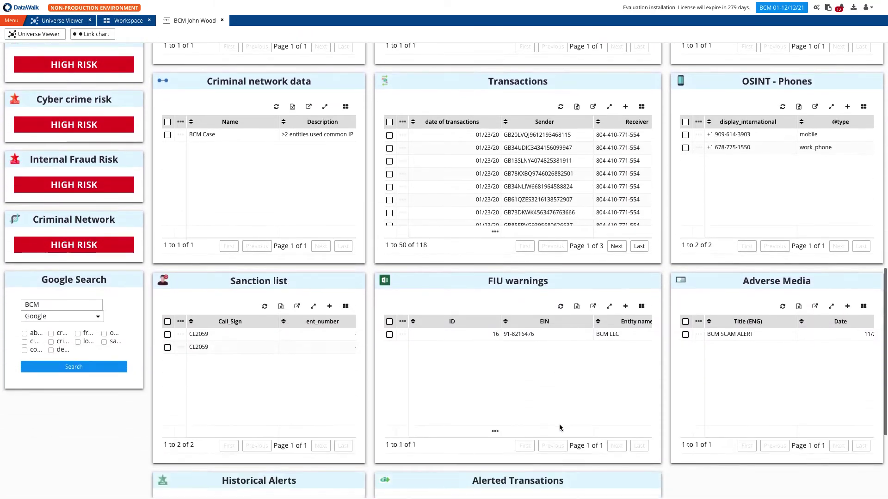
scroll(559, 423, up, 2)
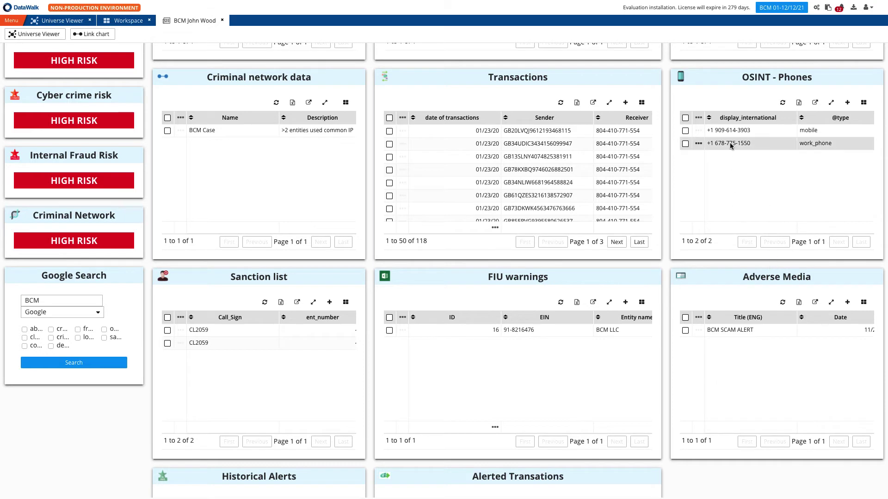
scroll(742, 143, right, 1)
scroll(742, 146, left, 1)
scroll(557, 237, up, 2)
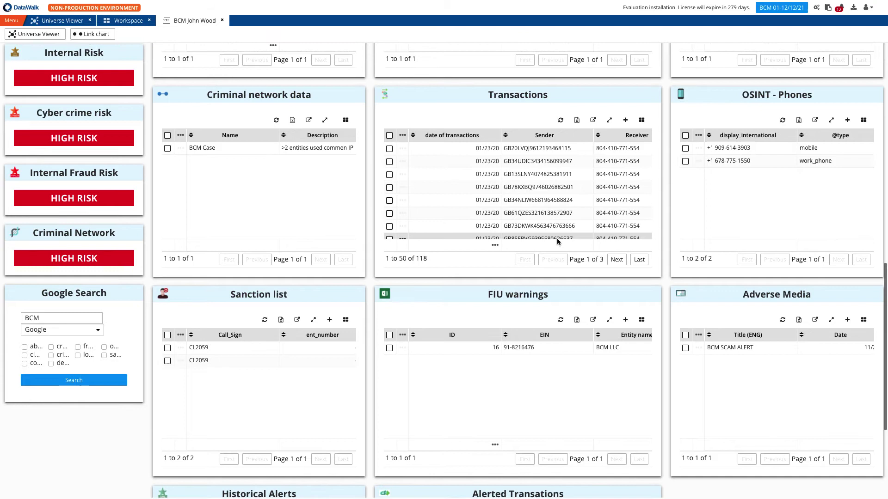
scroll(342, 315, up, 5)
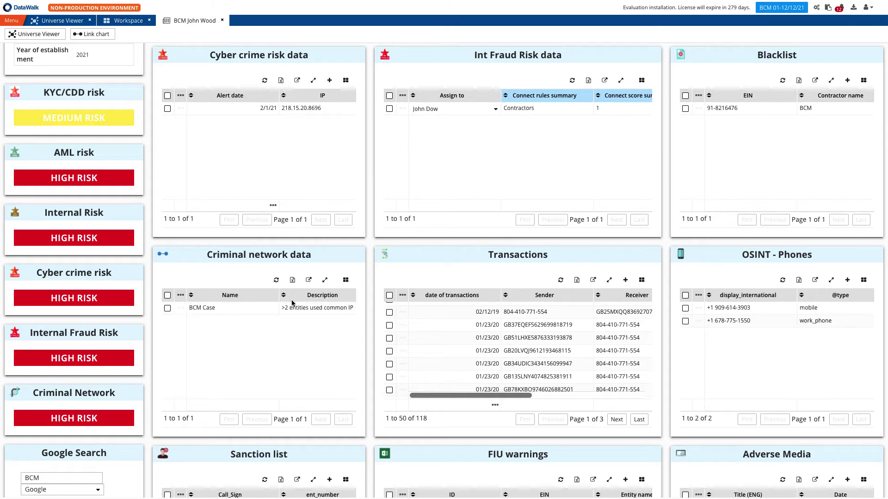
- Open the BCM Case record from Criminal network data as a link chart
click(181, 308)
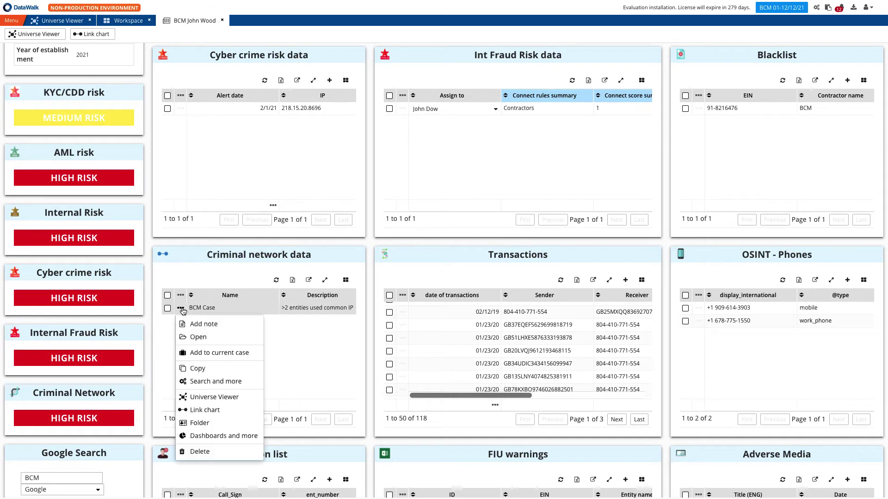
click(198, 337)
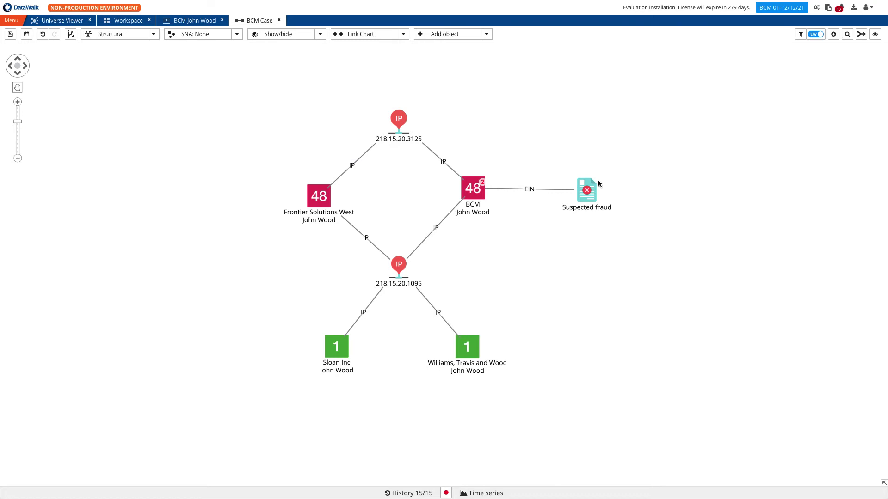
- Add Account numbers New objects linked to BCM and Frontier Solutions West
click(483, 188)
ctrl+click(323, 197)
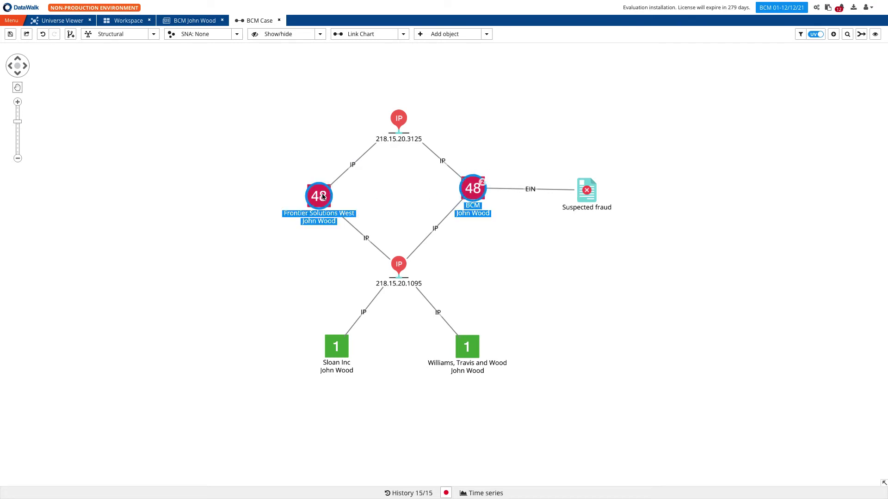
click(833, 37)
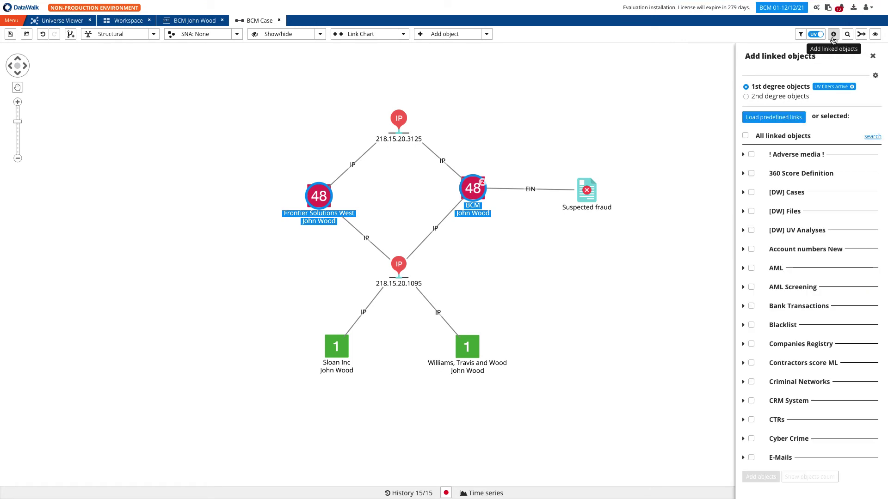
click(751, 249)
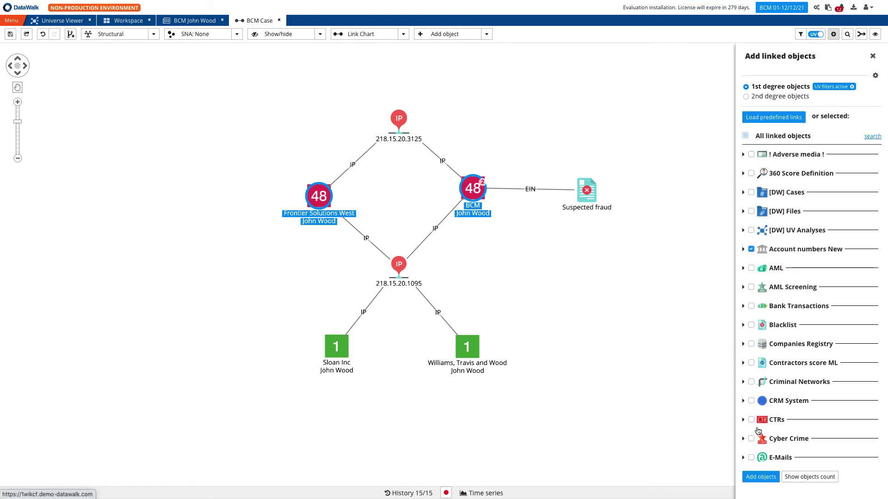
click(761, 477)
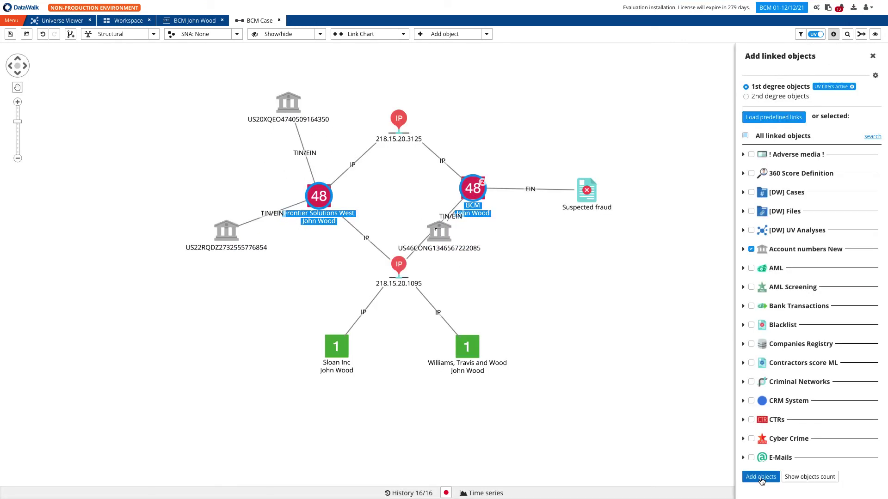
click(873, 57)
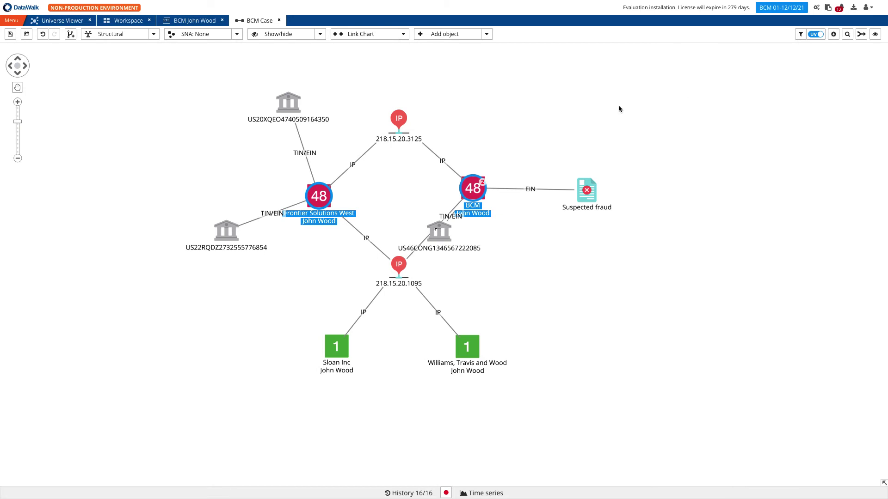
drag(618, 110, 646, 194)
drag(468, 324, 543, 162)
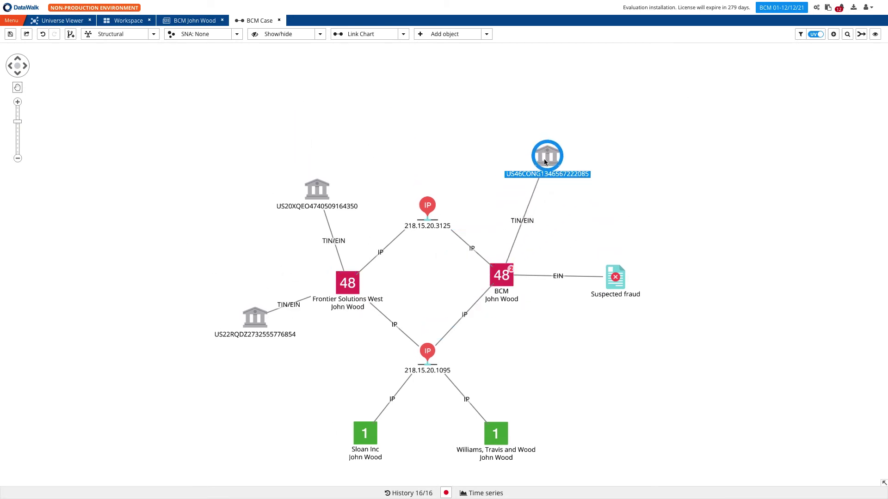
ctrl+click(317, 190)
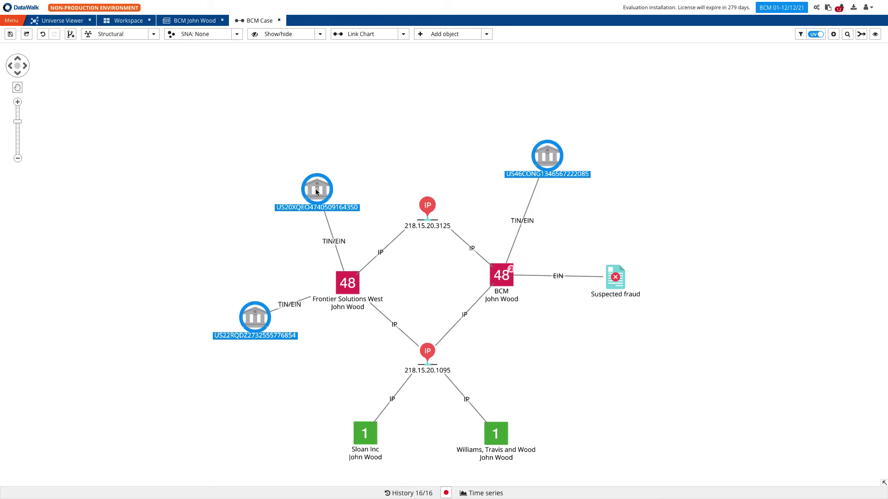
- Set up a Find paths search for all paths, up to 5 objects, across all data
right_click(315, 189)
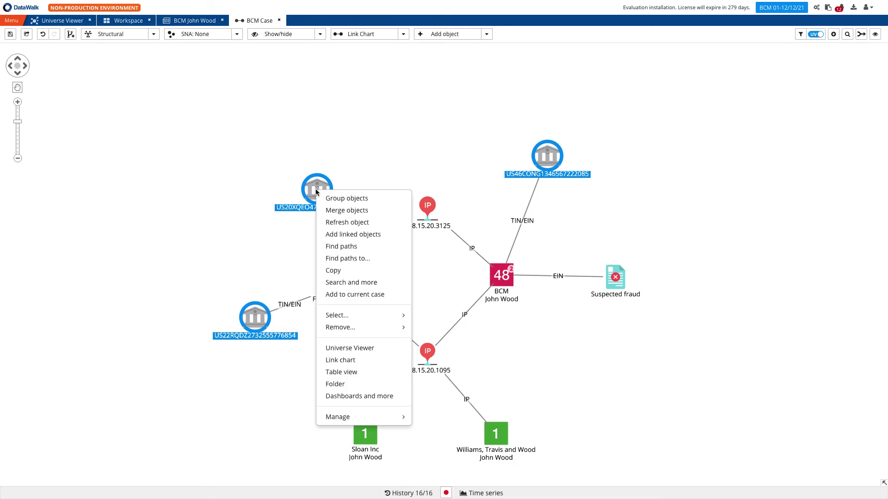
click(349, 249)
click(452, 221)
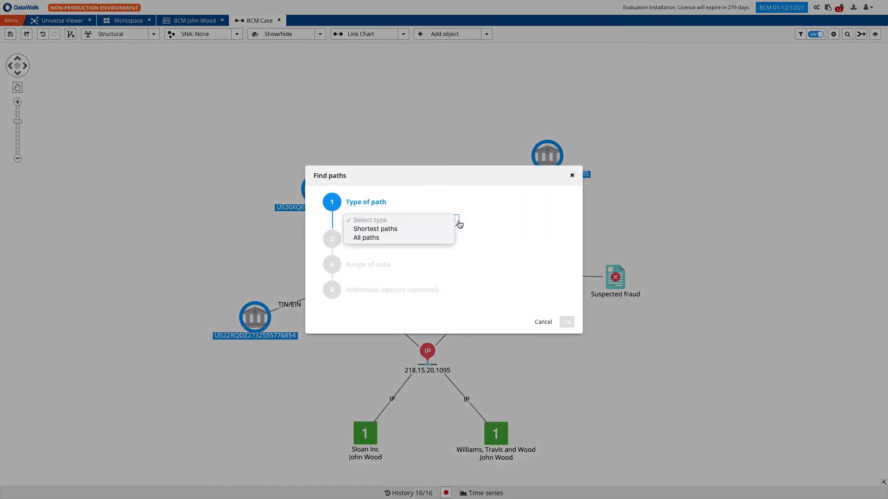
click(379, 238)
click(451, 247)
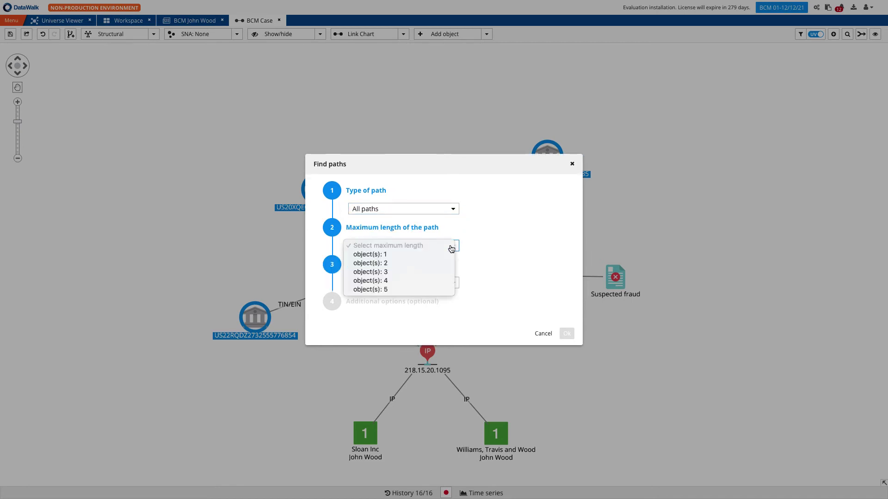
click(394, 289)
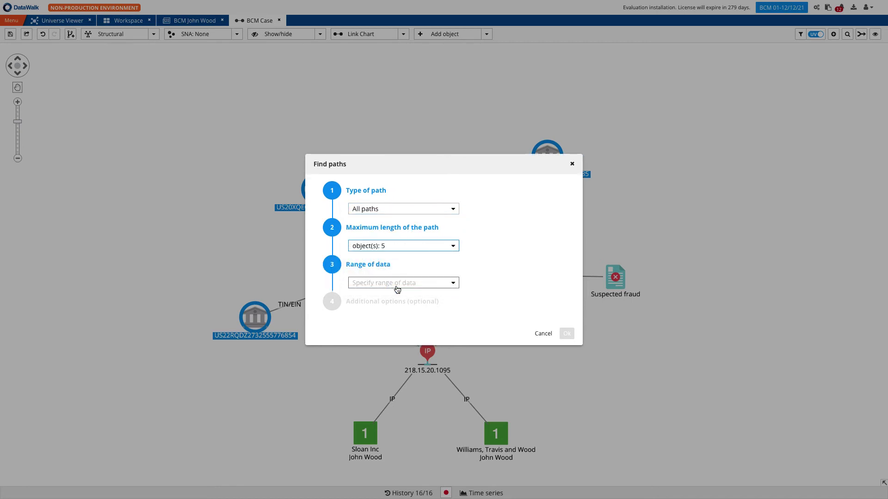
click(453, 283)
click(415, 301)
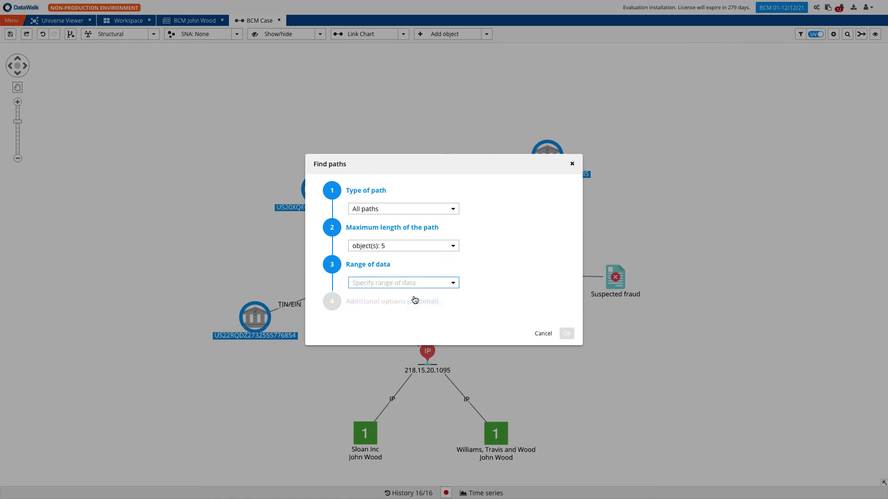
- Limit loaded objects to Account numbers New, run the path search and load results
click(352, 312)
click(352, 331)
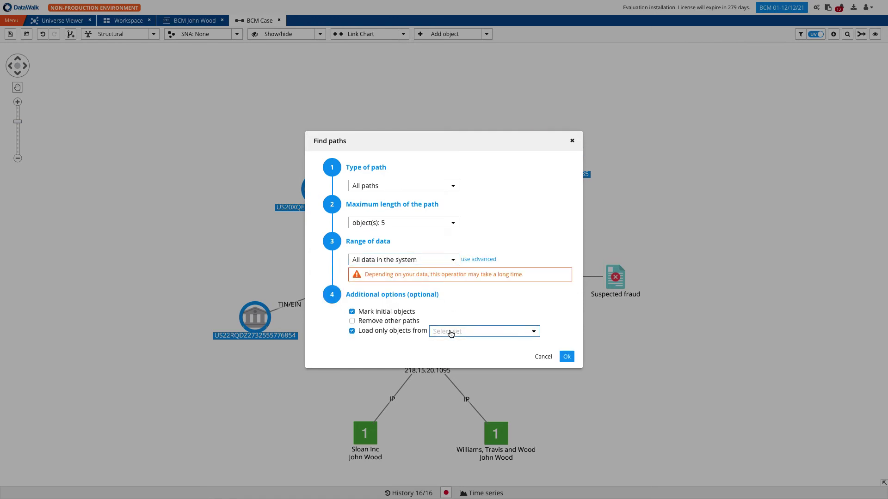
click(451, 331)
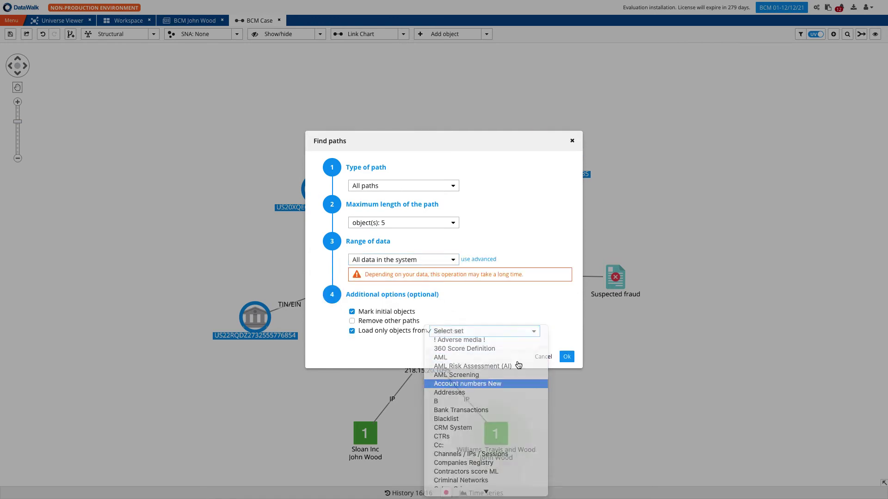
click(513, 384)
click(567, 357)
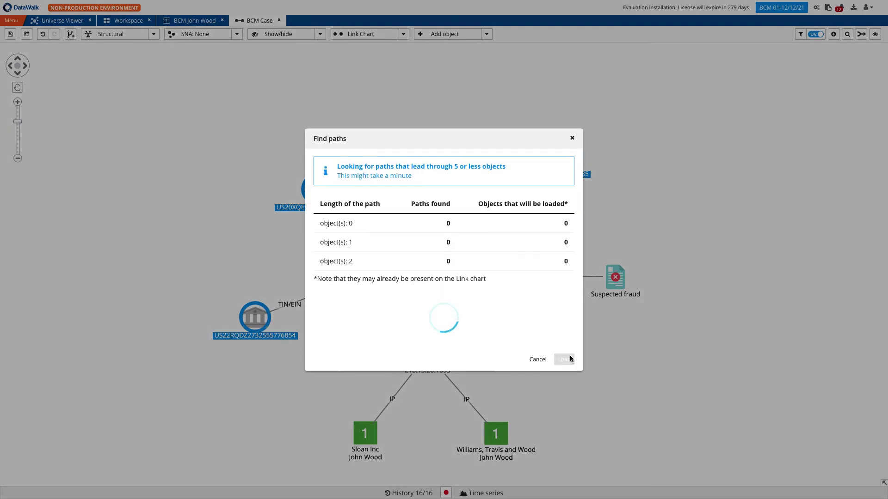
click(564, 361)
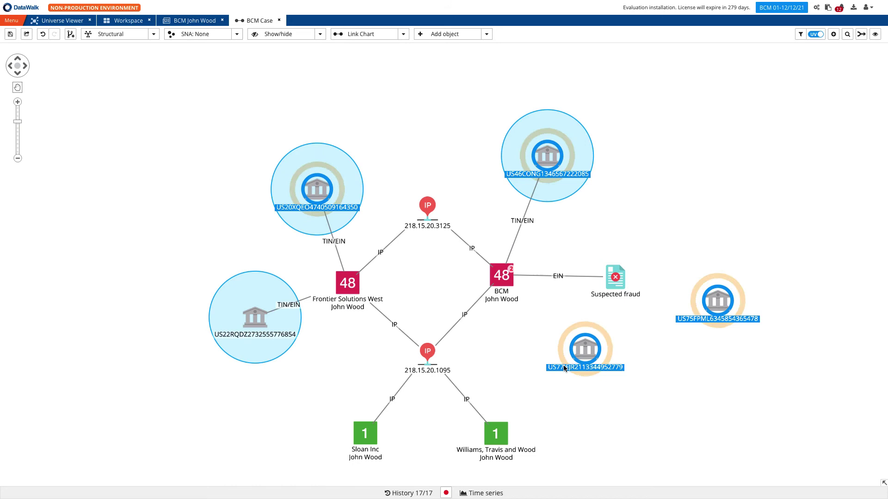
- Add second-degree objects with the Tracking template to show transfers between the accounts
click(833, 34)
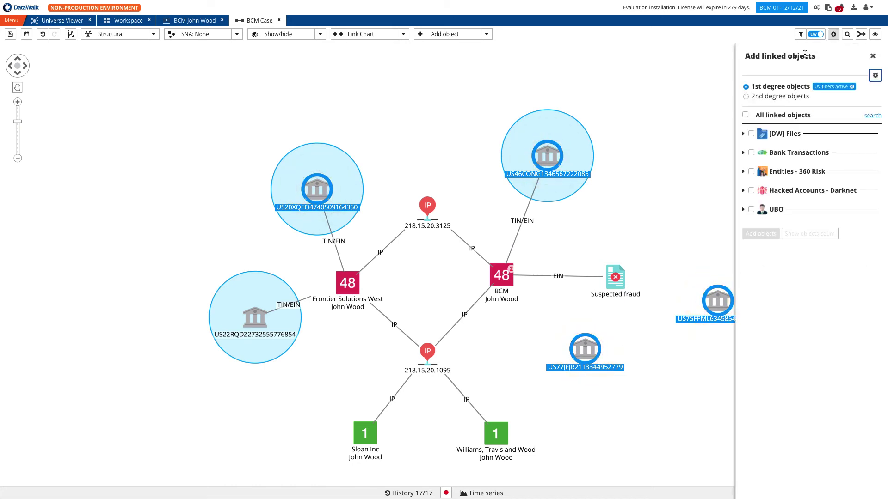
click(752, 97)
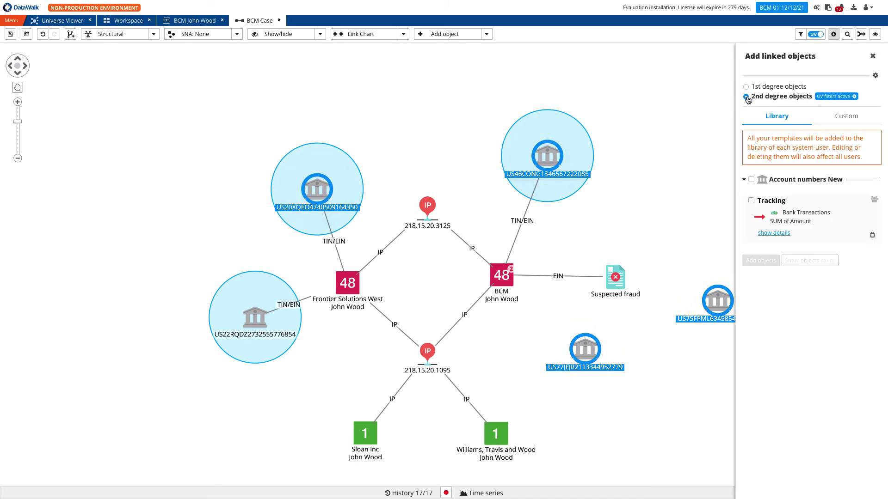
click(750, 201)
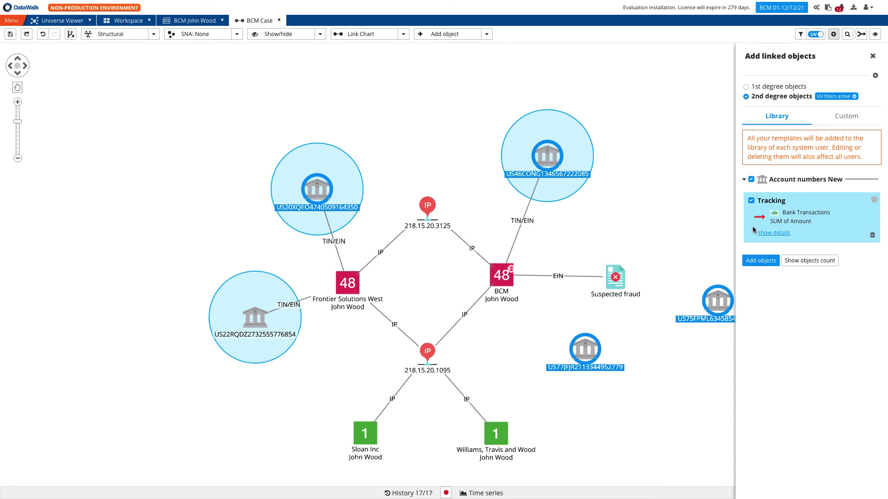
click(757, 261)
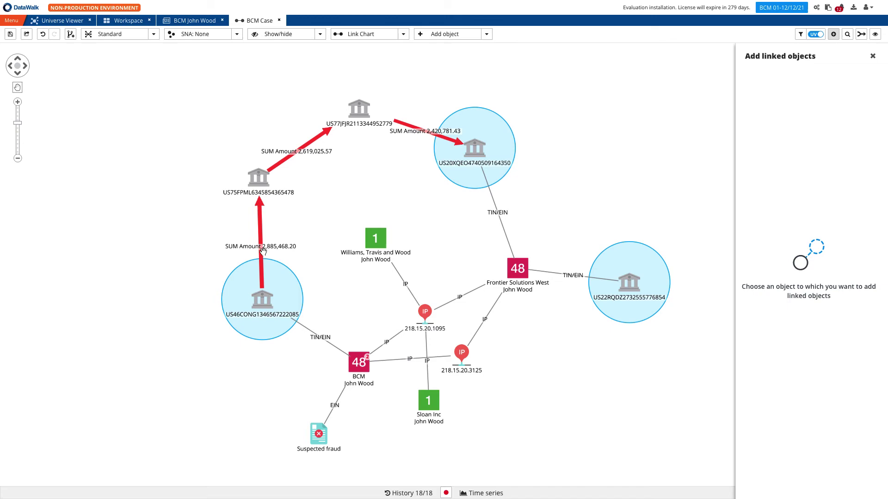
scroll(320, 135, up, 2)
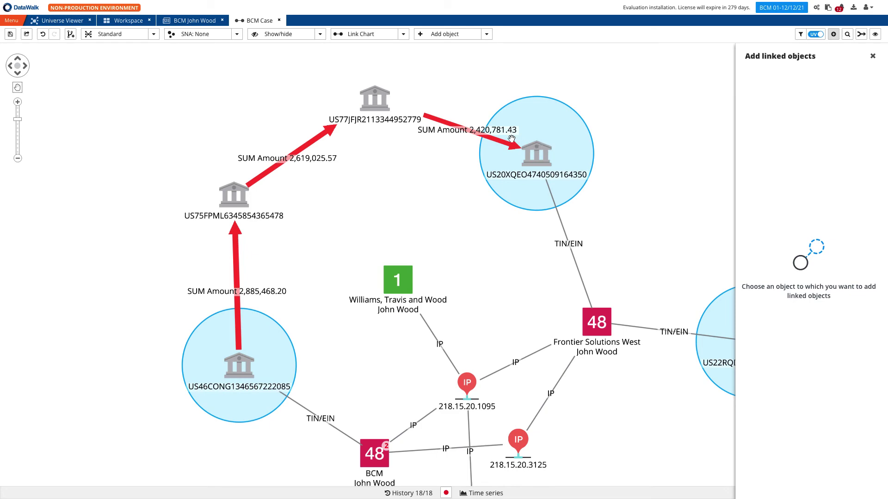
- Show chart objects as icons on a map and bring up Frontier Solutions West's actions
click(403, 35)
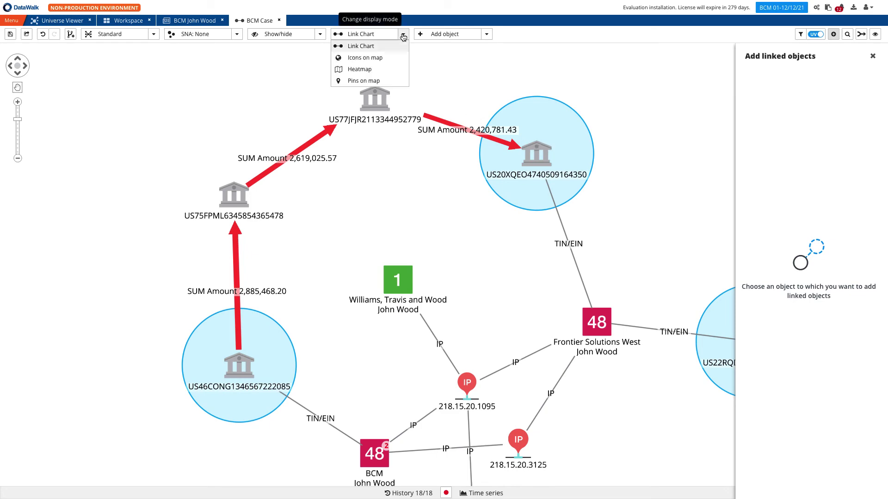
click(377, 58)
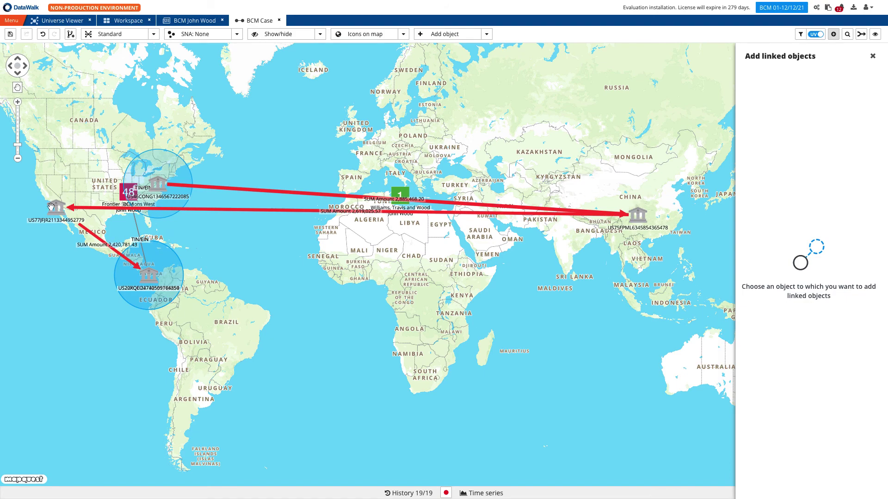
scroll(112, 188, up, 4)
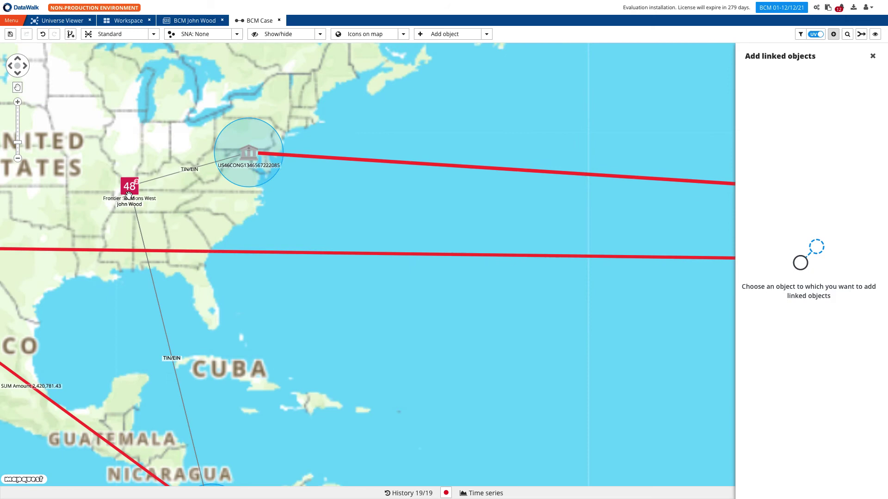
click(132, 178)
right_click(131, 179)
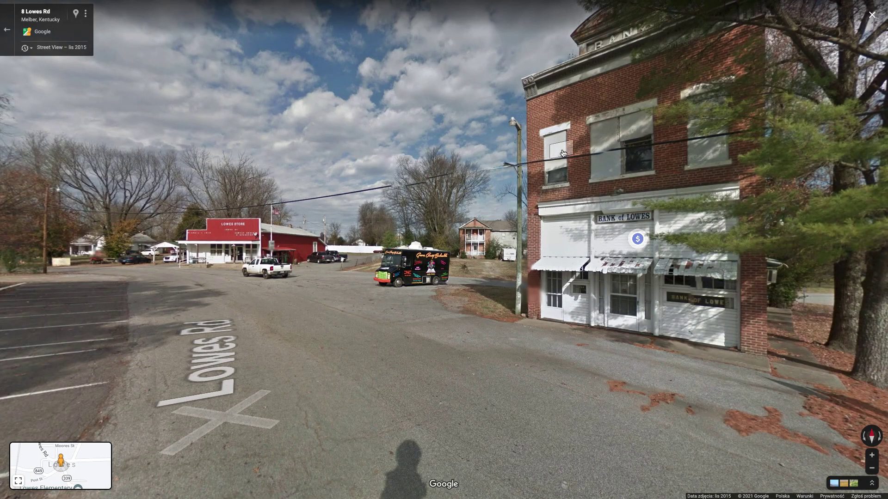
- Look around the Street View panorama and move toward the Bank of Lowes building
drag(553, 143, 831, 137)
drag(684, 166, 851, 171)
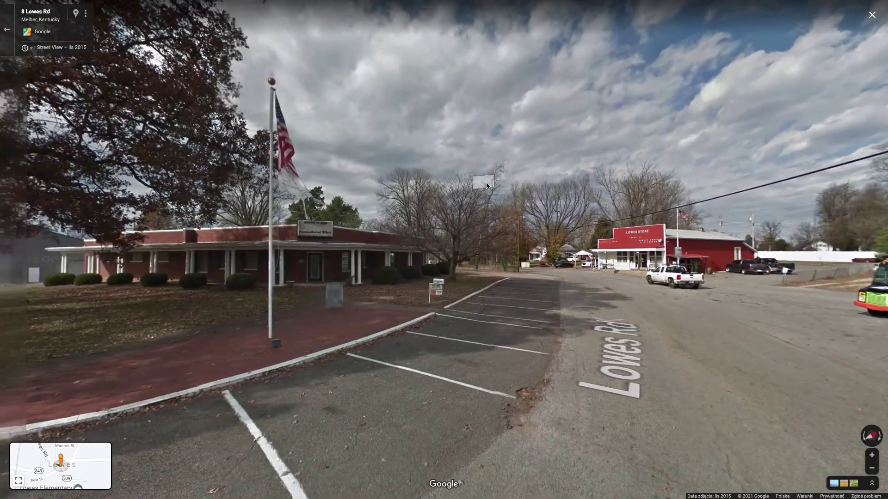
click(851, 171)
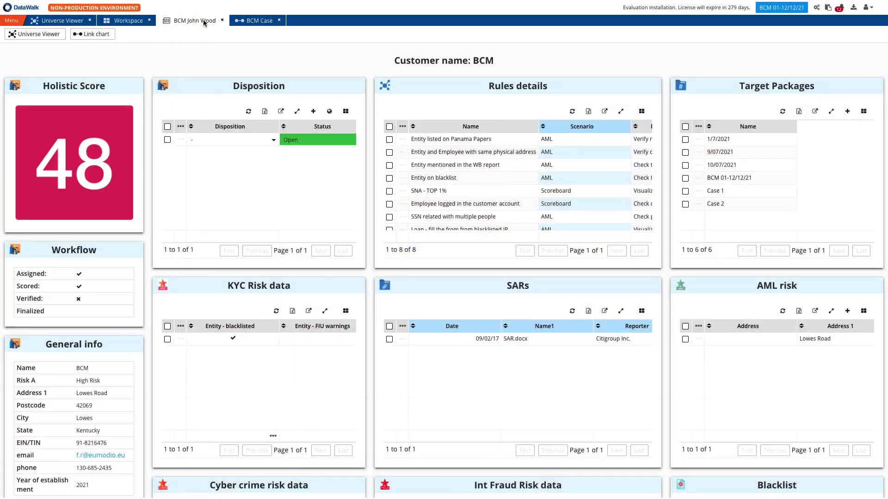
- Set BCM's disposition to Finalize - report FIU and open the BCM 01-12/12/21 package as a folder
click(273, 142)
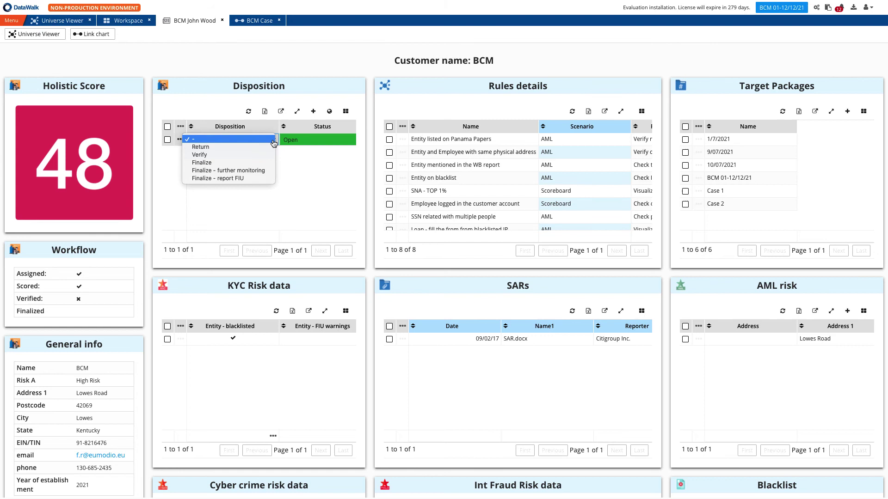
click(227, 182)
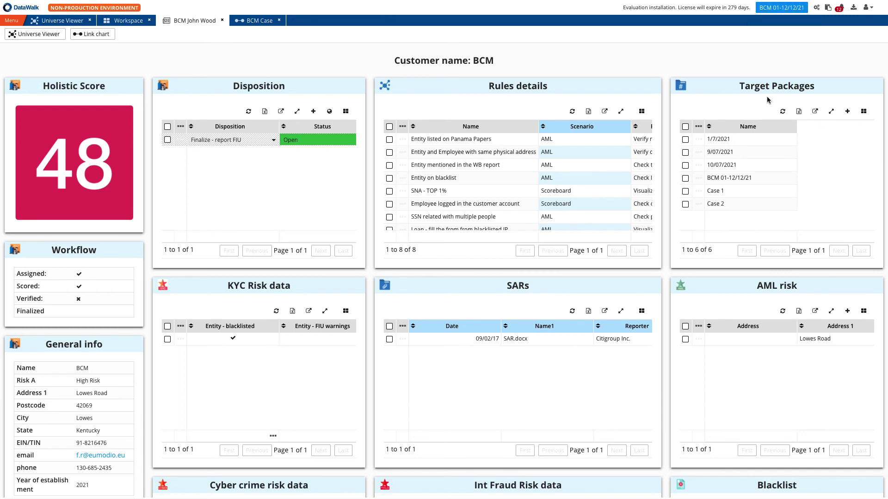
click(698, 180)
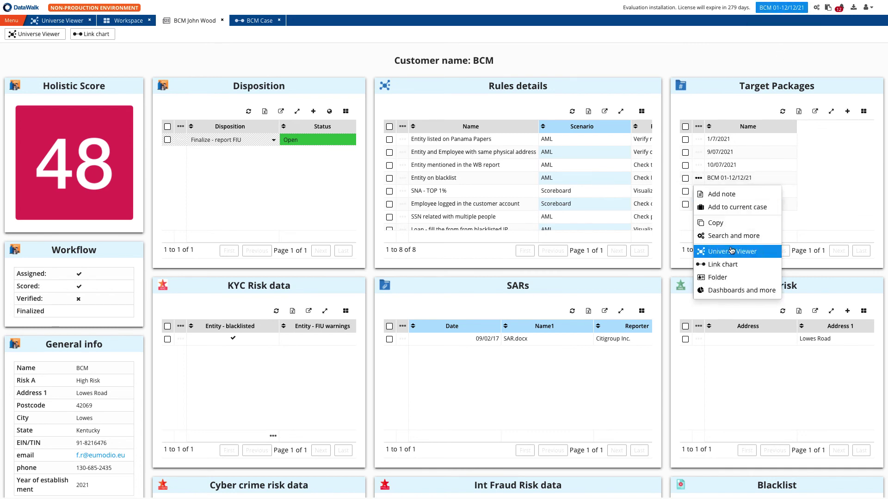
click(726, 277)
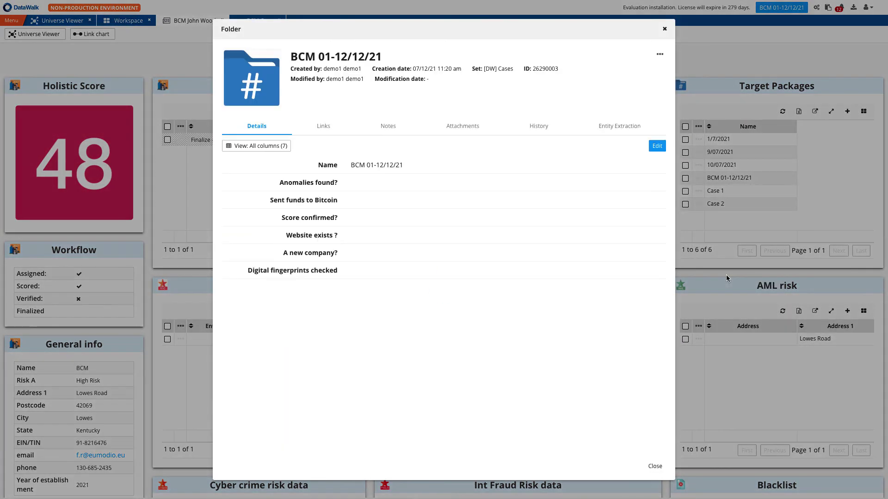
- Show the package's linked sets, listing the IP logs and then the Entities - 360 Risk
click(333, 133)
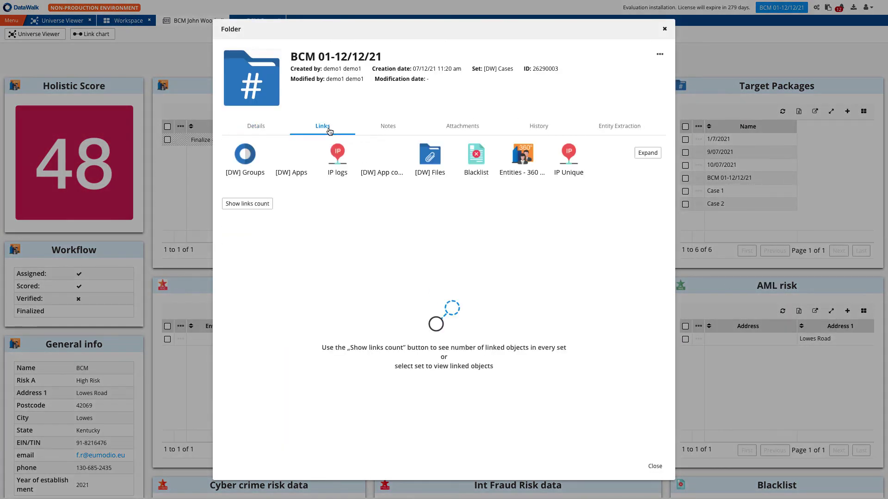
click(648, 152)
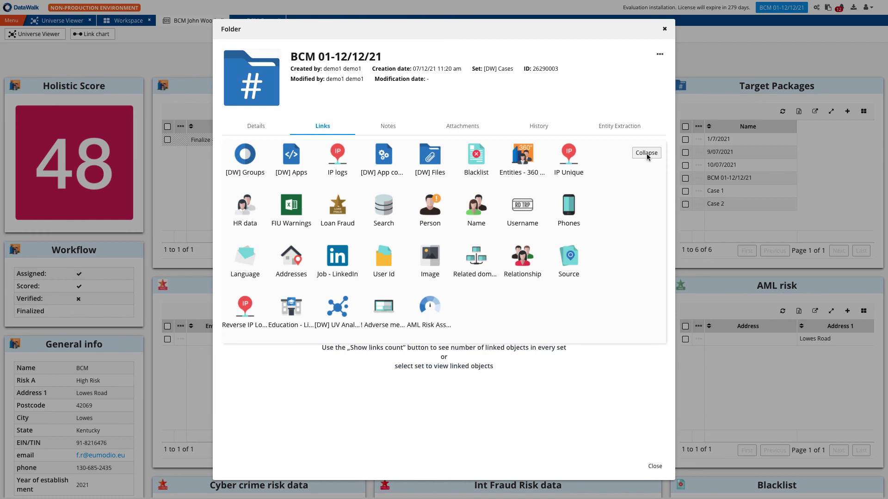
click(340, 157)
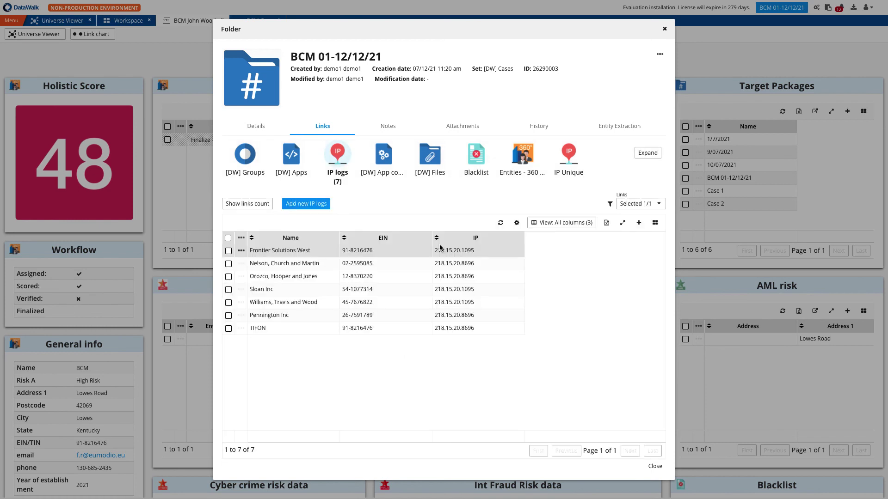
click(522, 157)
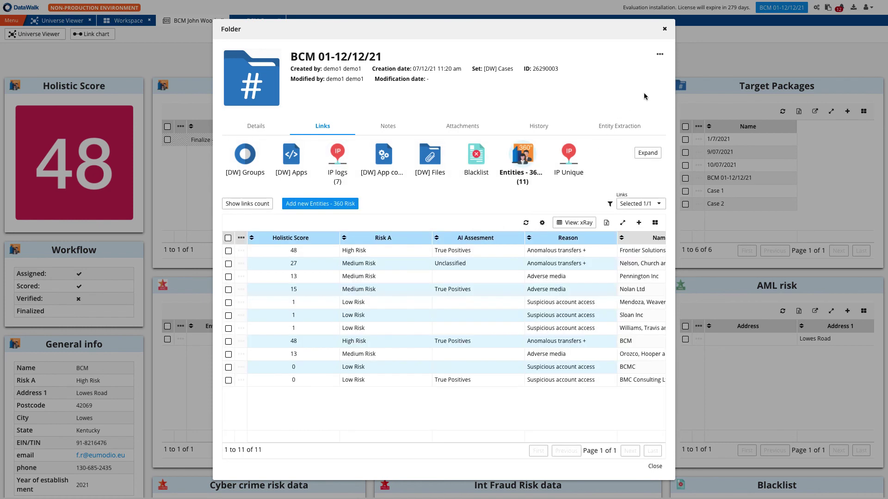
click(659, 54)
- Export the BCM 01-12/12/21 package with all linked sets to BCM_01-12/12/21.pdf, then close the folder
click(603, 135)
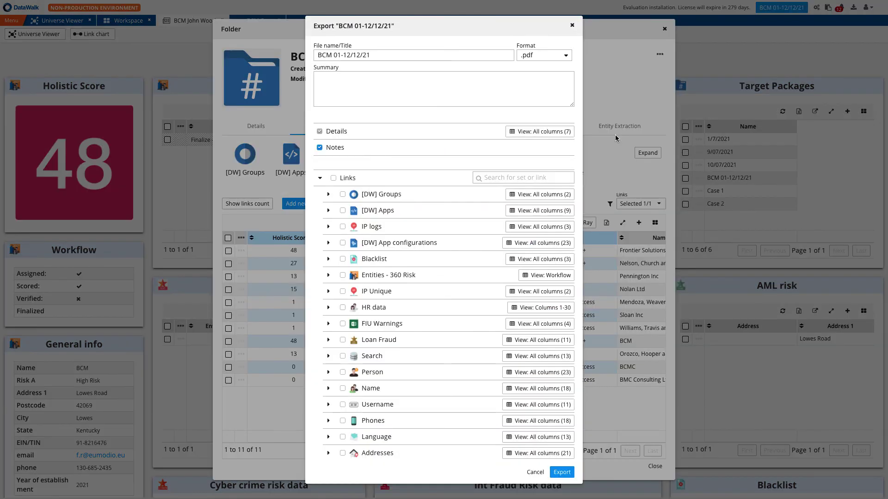
click(333, 179)
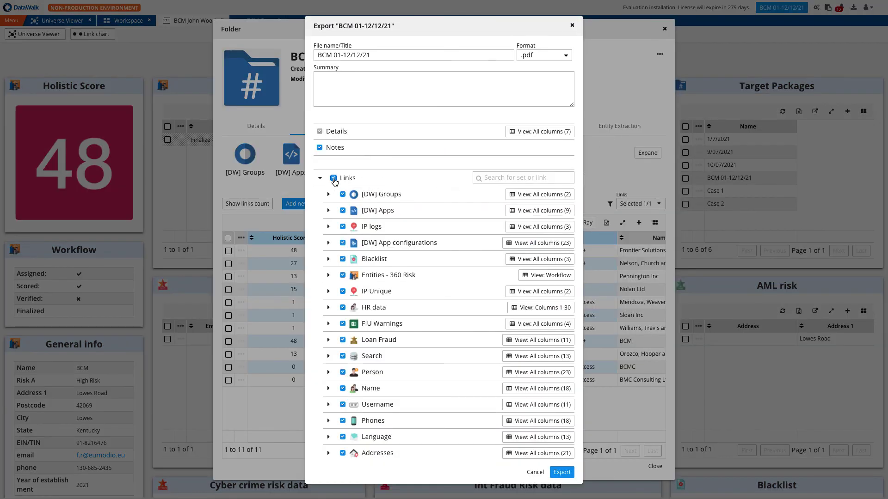
click(561, 473)
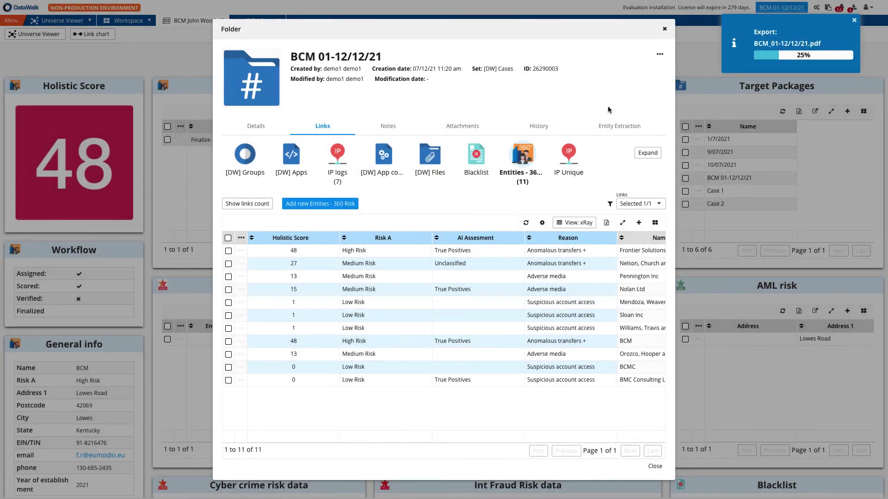
click(664, 29)
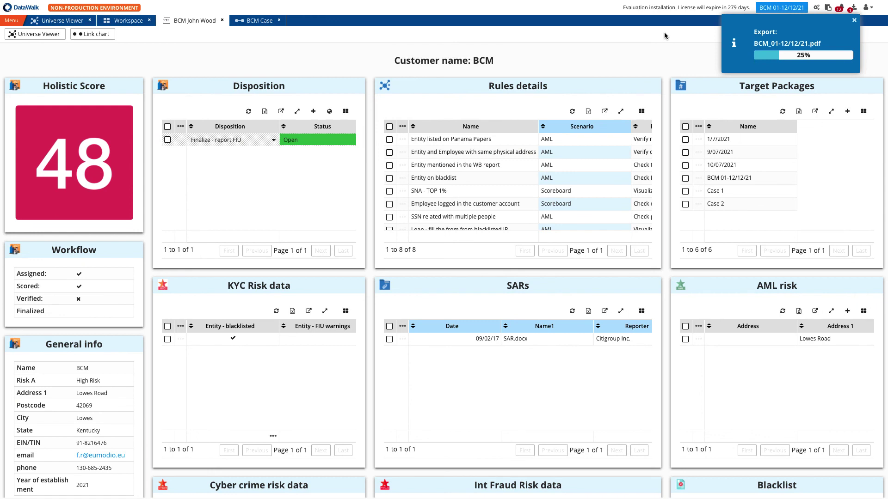